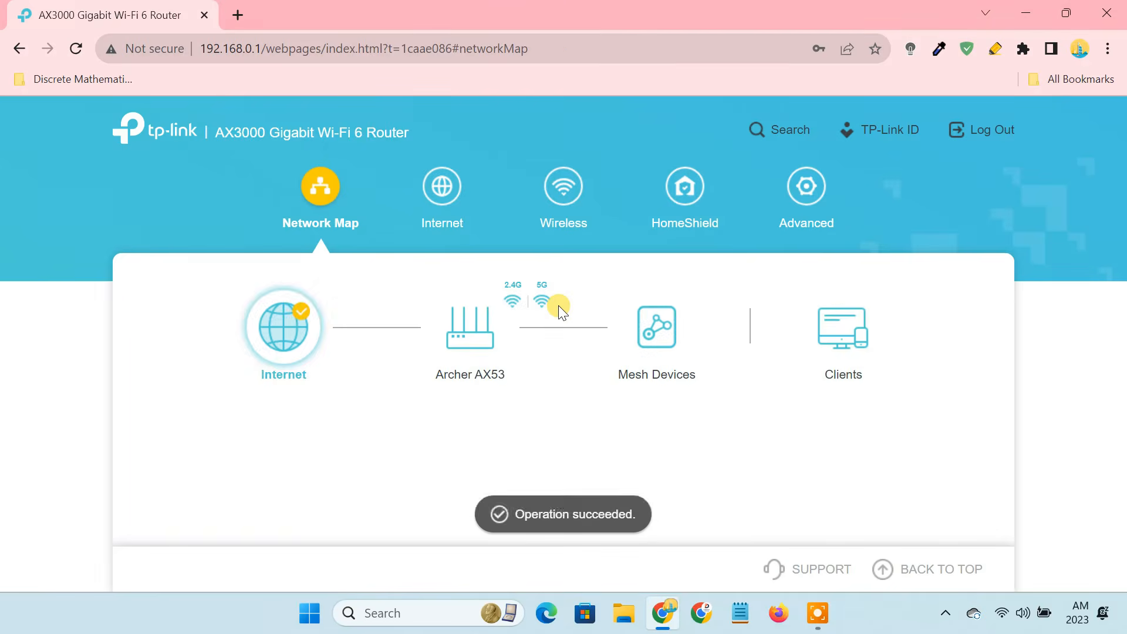
# Check the internet connection type and IP address in the router's advanced network status
pyautogui.click(801, 202)
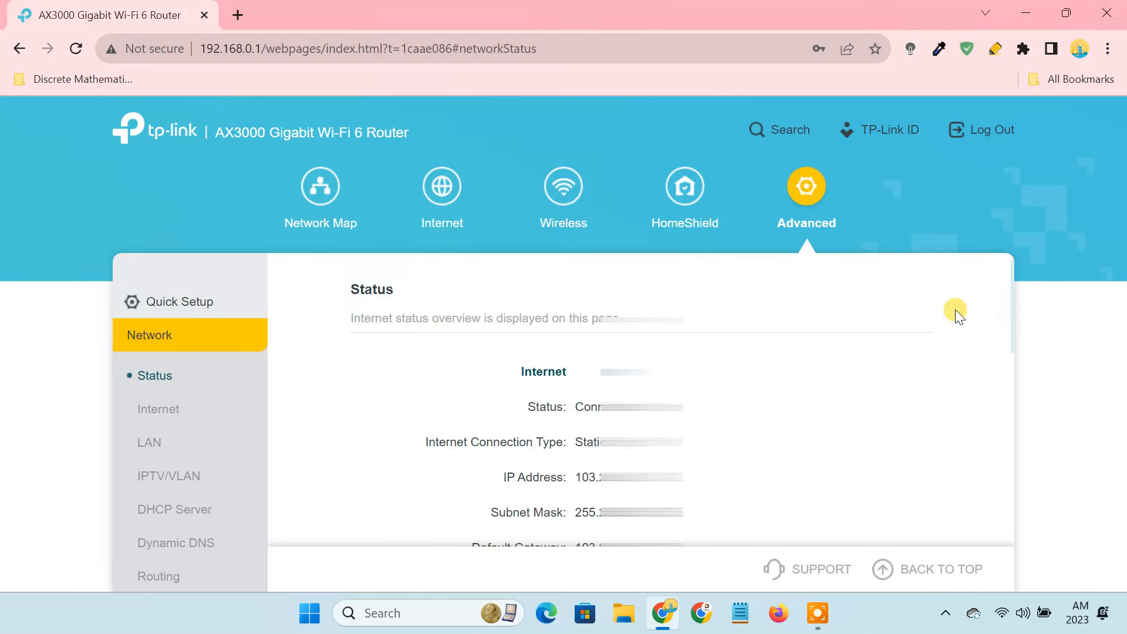
pyautogui.moveTo(1009, 317); pyautogui.dragTo(1005, 342)
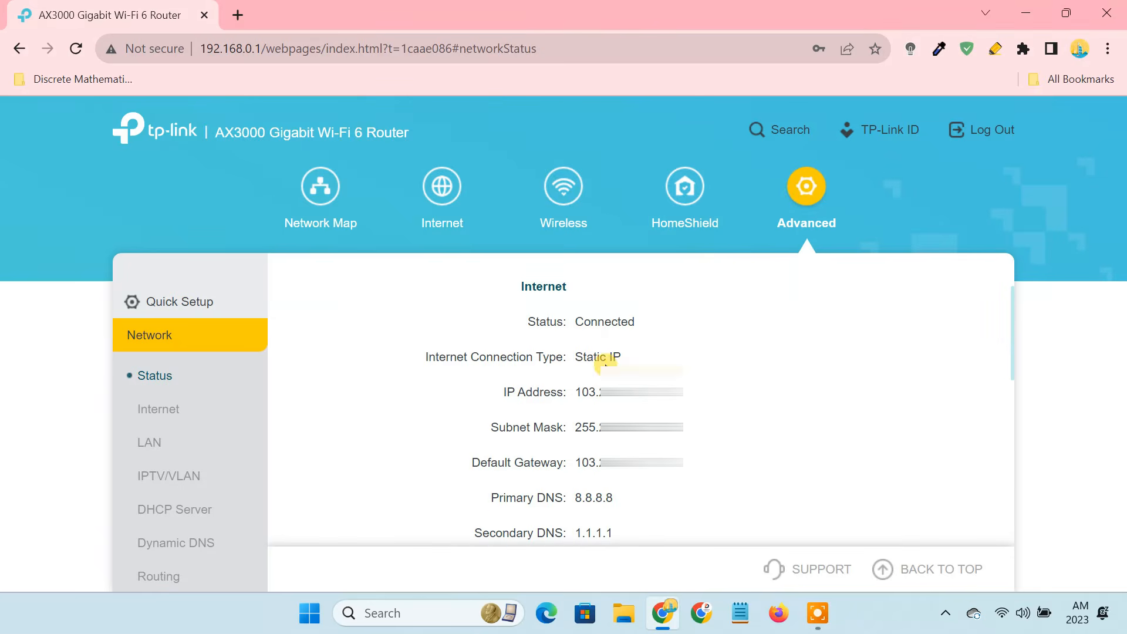
pyautogui.tripleClick(576, 356)
pyautogui.doubleClick(577, 392)
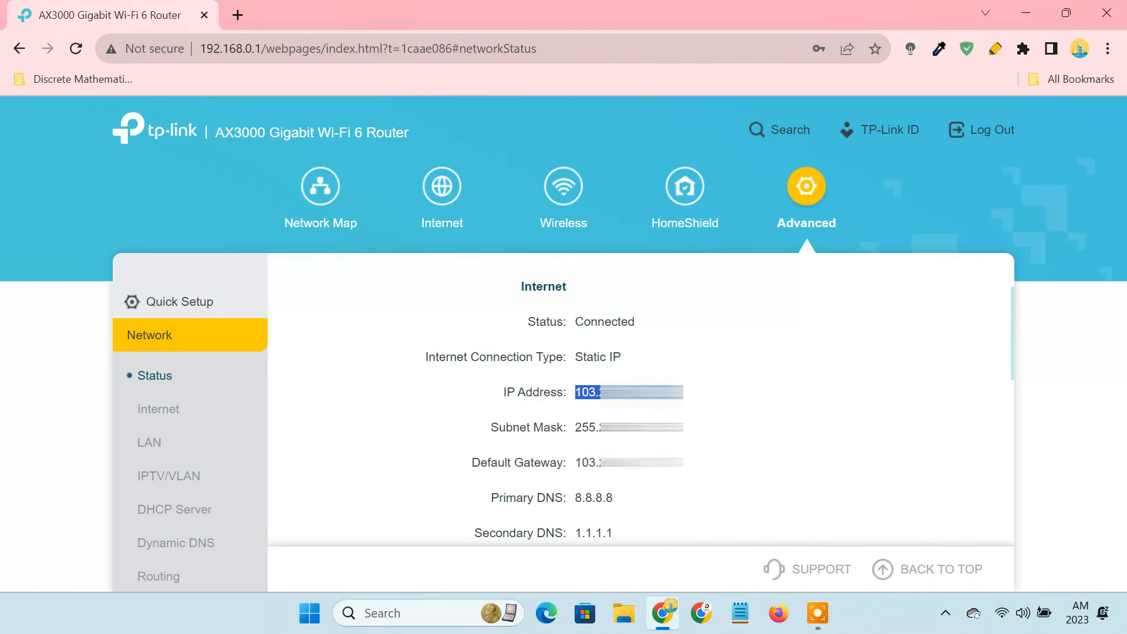
pyautogui.tripleClick(574, 356)
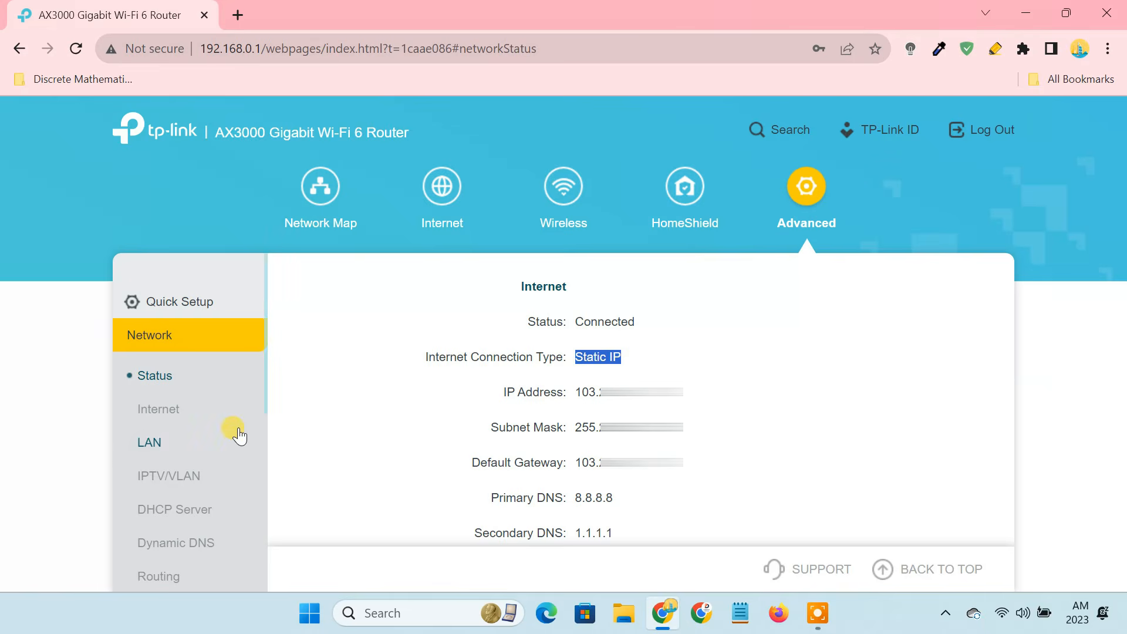
# Enable the router's OpenVPN server, keeping service type UDP and service port 1194, and save the settings
pyautogui.scroll(-5, 234, 431)
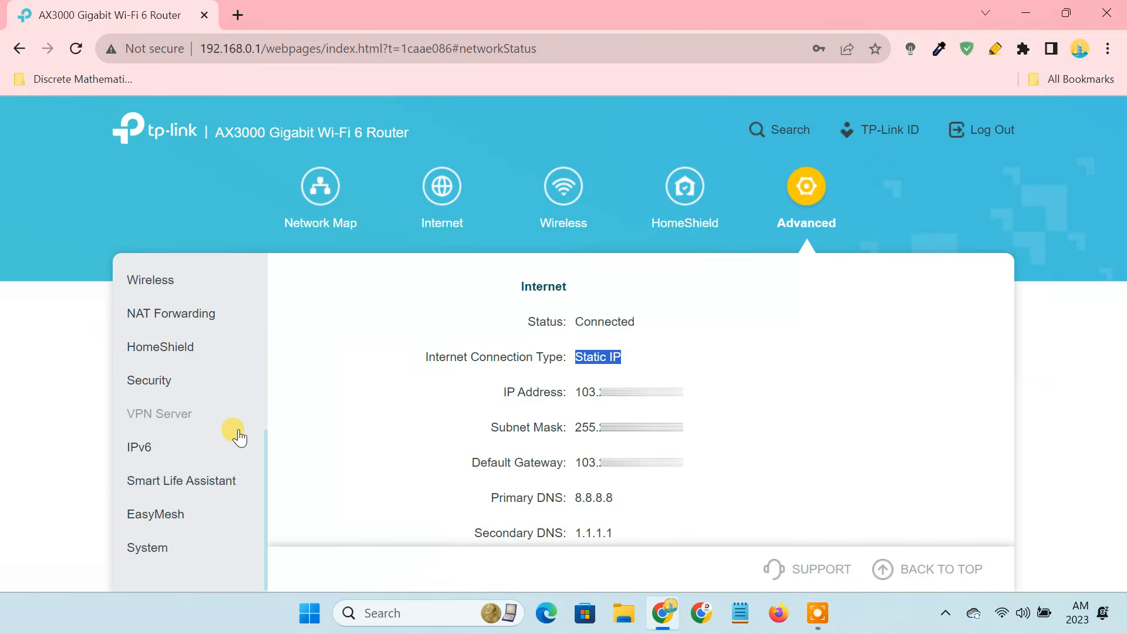
pyautogui.click(157, 418)
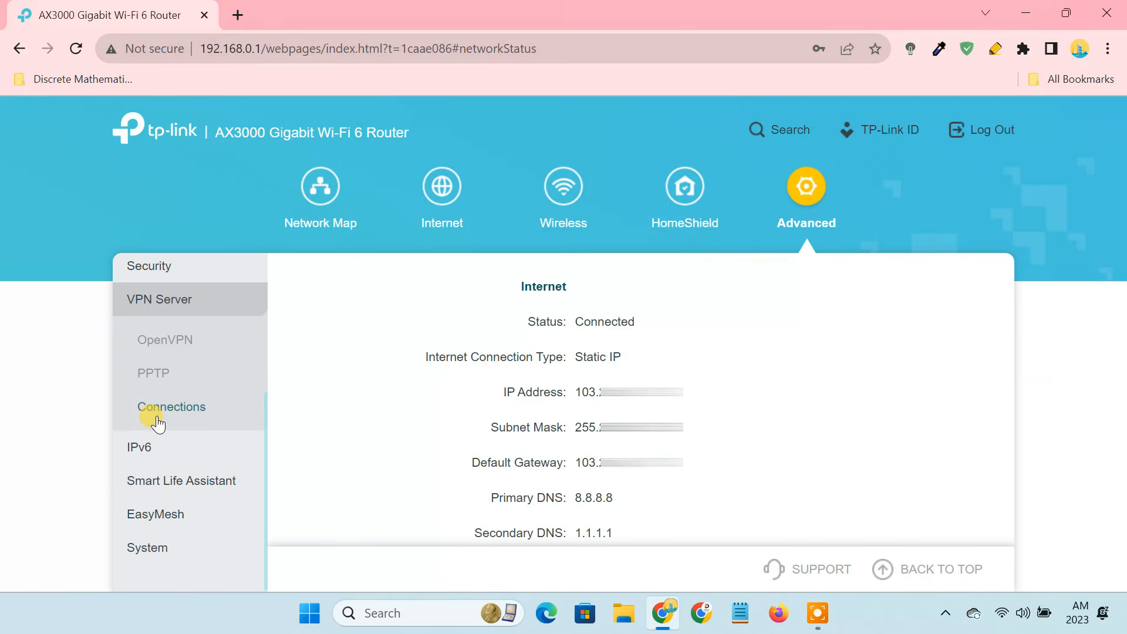
pyautogui.click(179, 346)
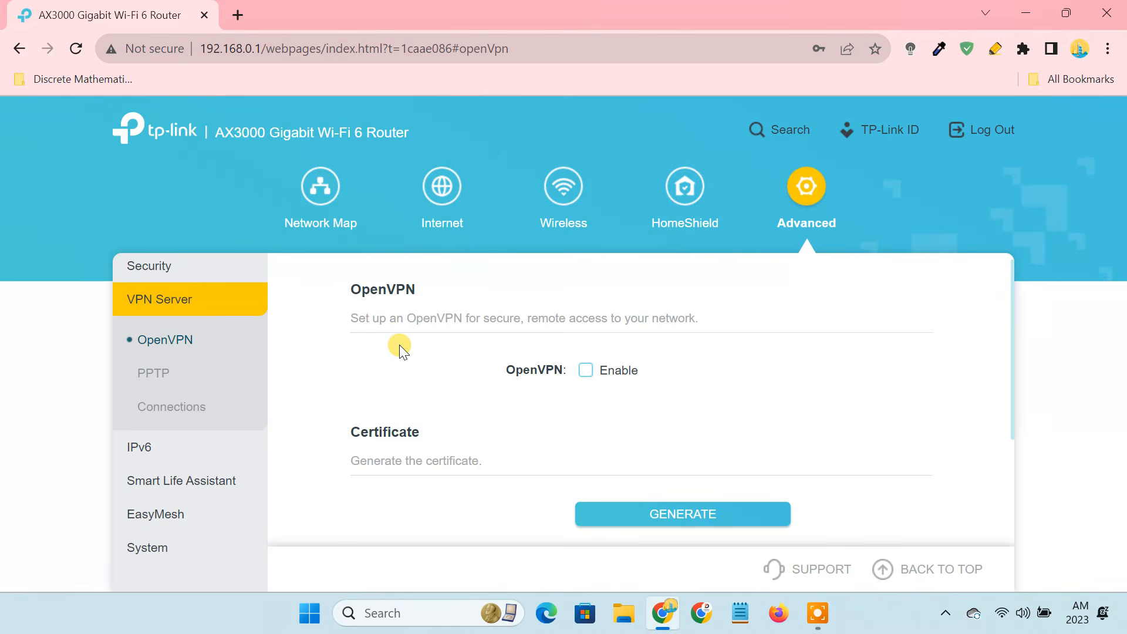
pyautogui.moveTo(265, 132); pyautogui.dragTo(423, 131)
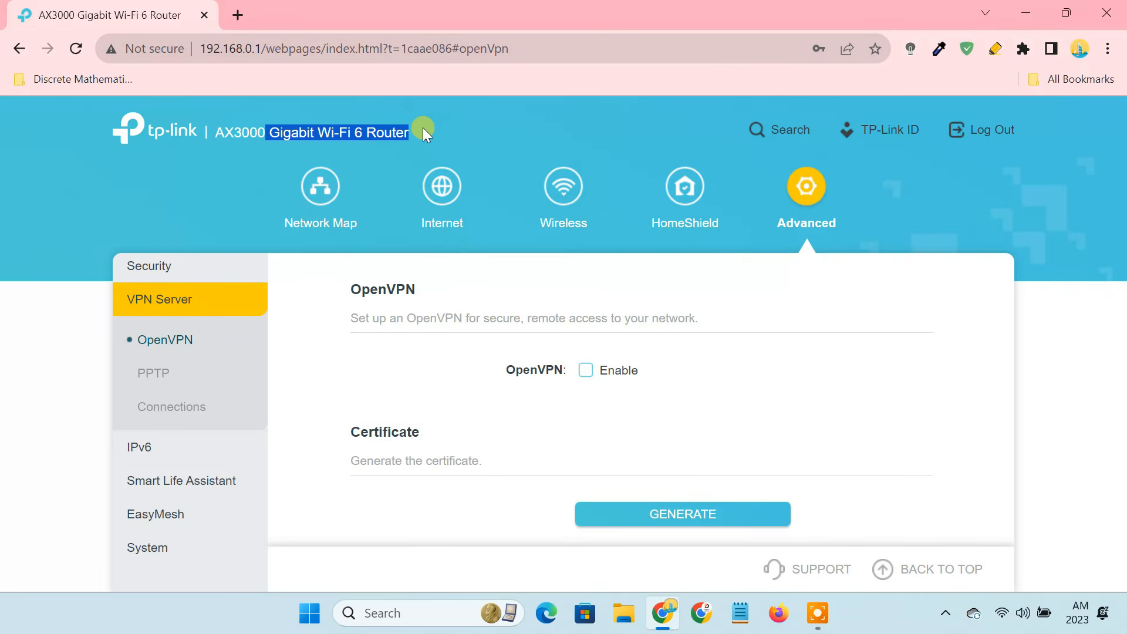
pyautogui.click(587, 371)
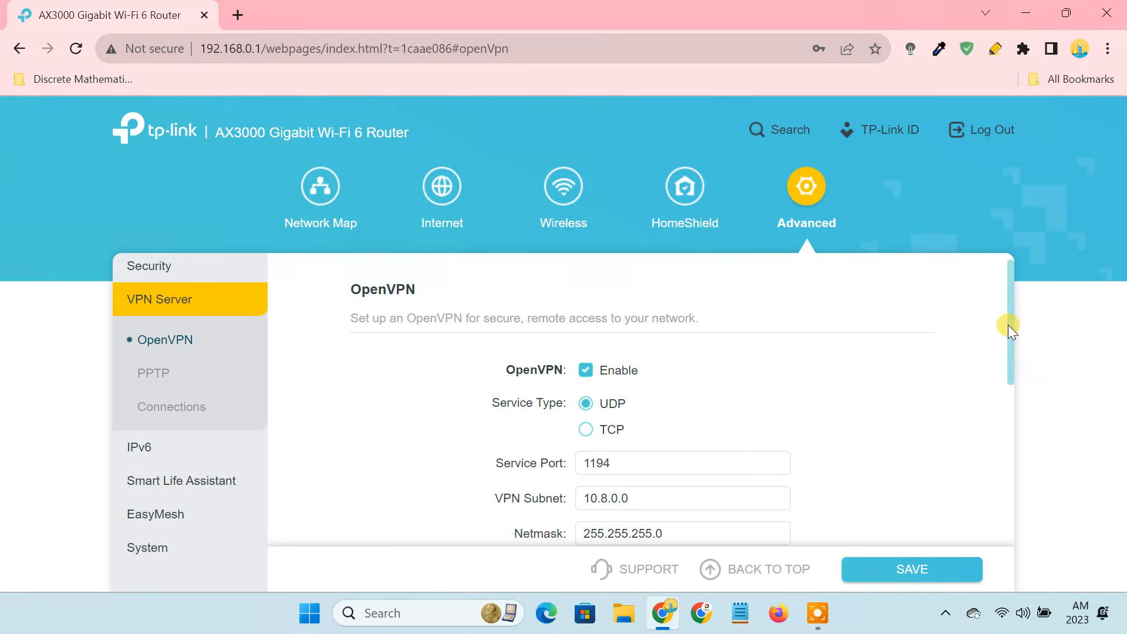
pyautogui.moveTo(1009, 325); pyautogui.dragTo(1014, 360)
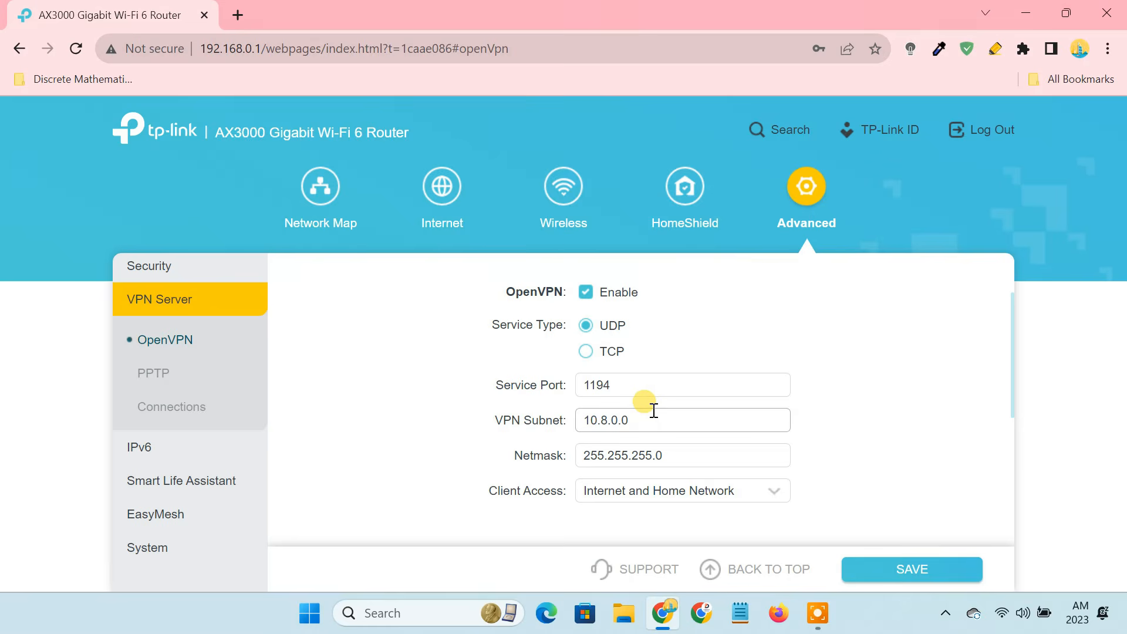
pyautogui.moveTo(644, 386); pyautogui.dragTo(560, 388)
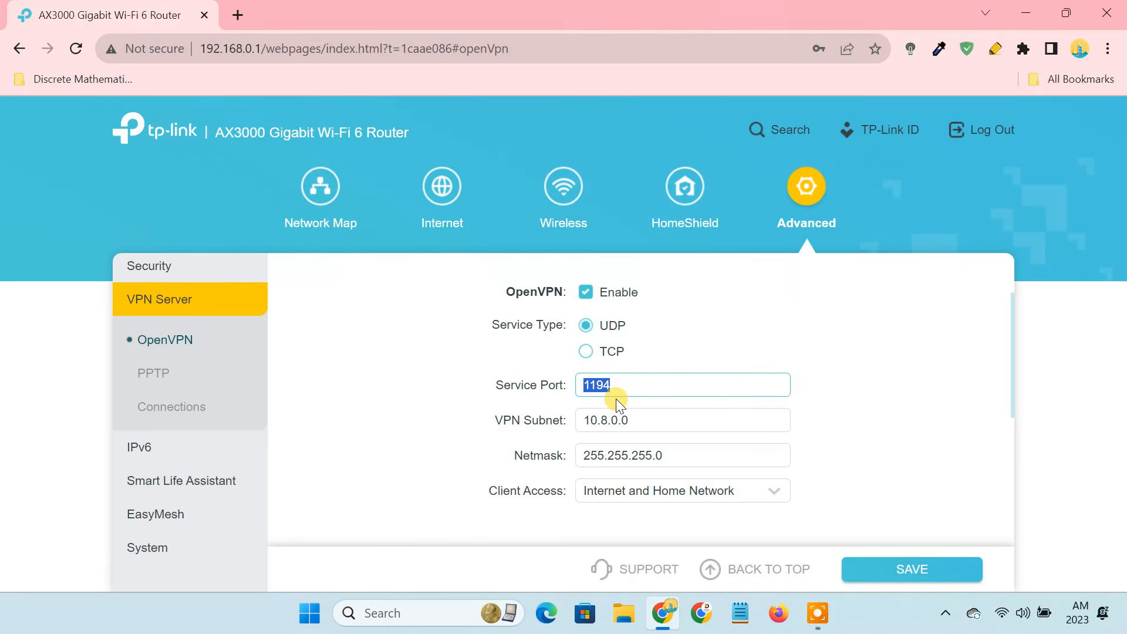
pyautogui.click(889, 565)
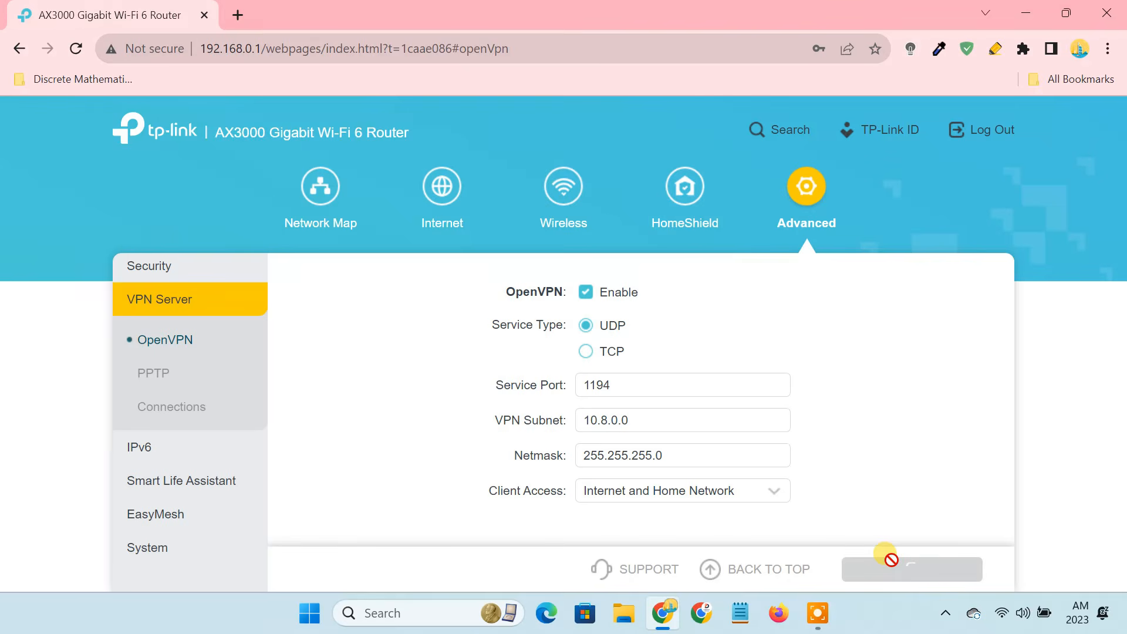
# Add and save a port triggering entry named OpenVPN Server with triggering port 1194 and external port 1194
pyautogui.scroll(4, 240, 427)
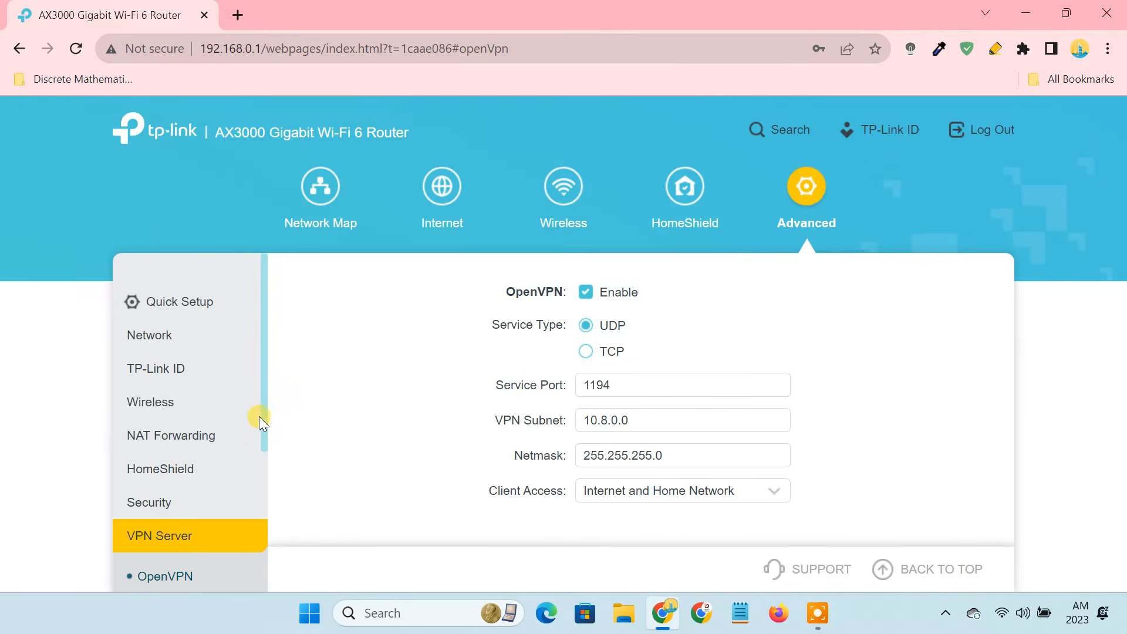
pyautogui.click(144, 437)
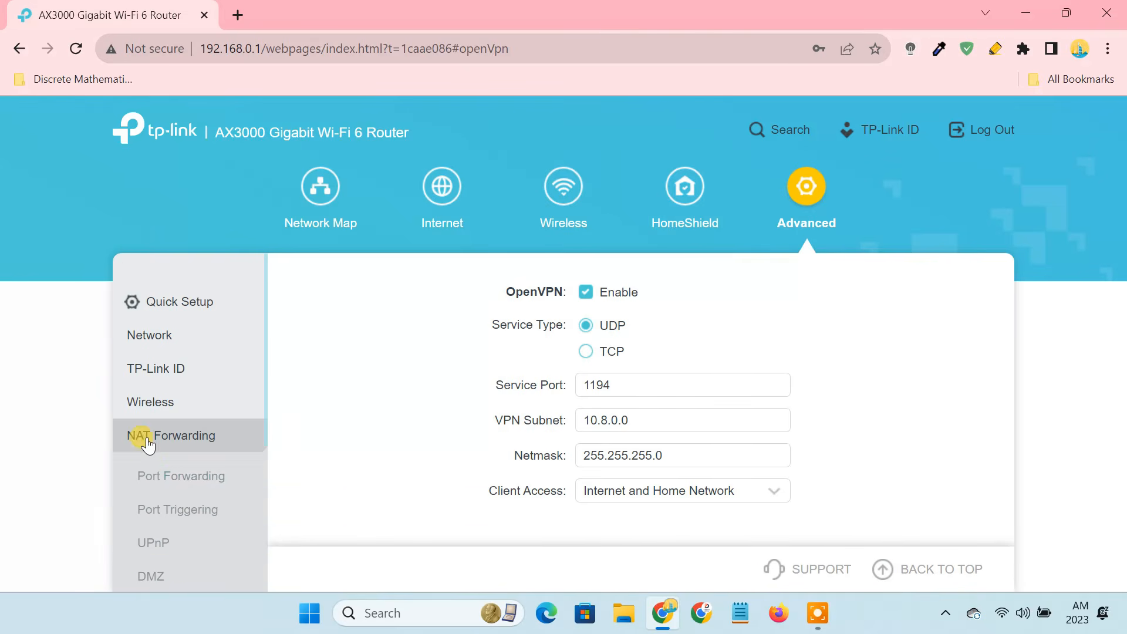
pyautogui.click(176, 517)
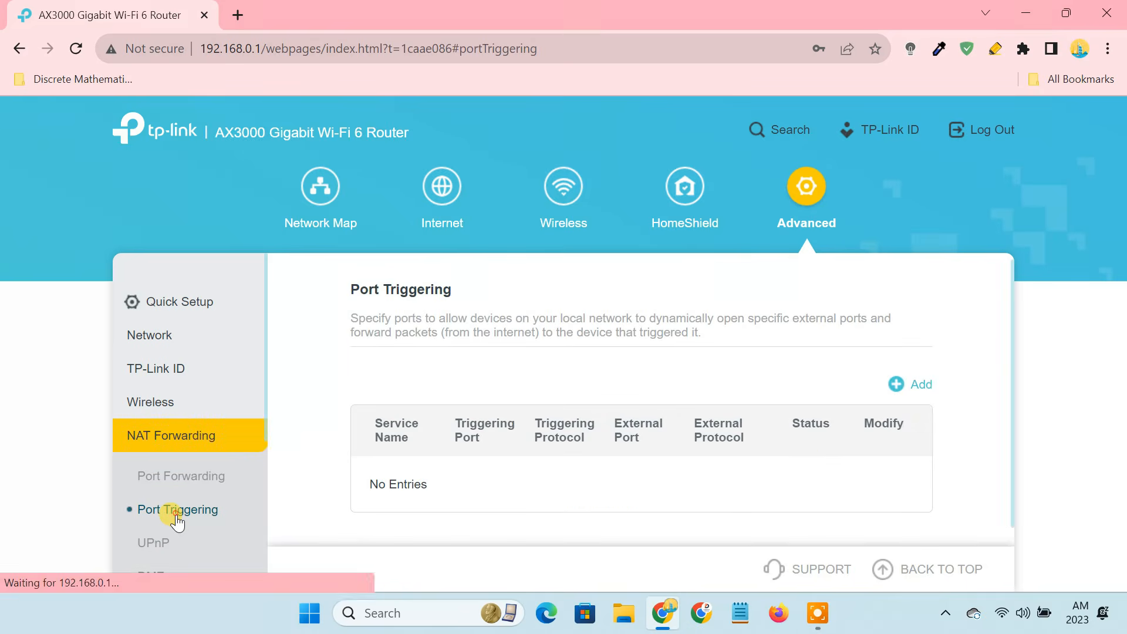
pyautogui.click(896, 392)
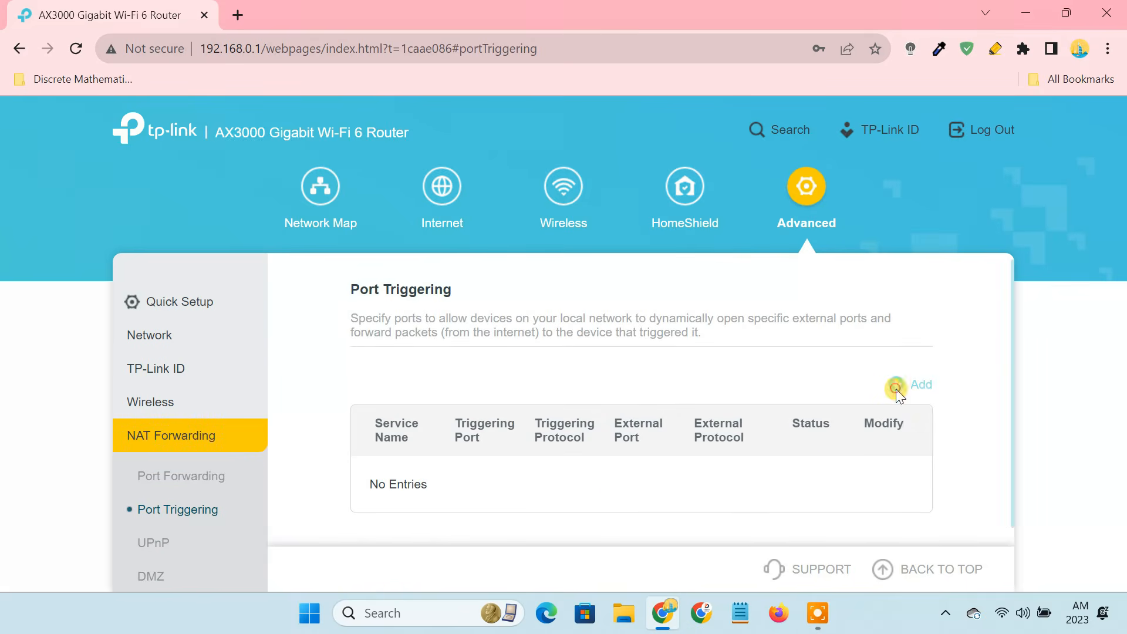
pyautogui.click(564, 226)
pyautogui.write('Op')
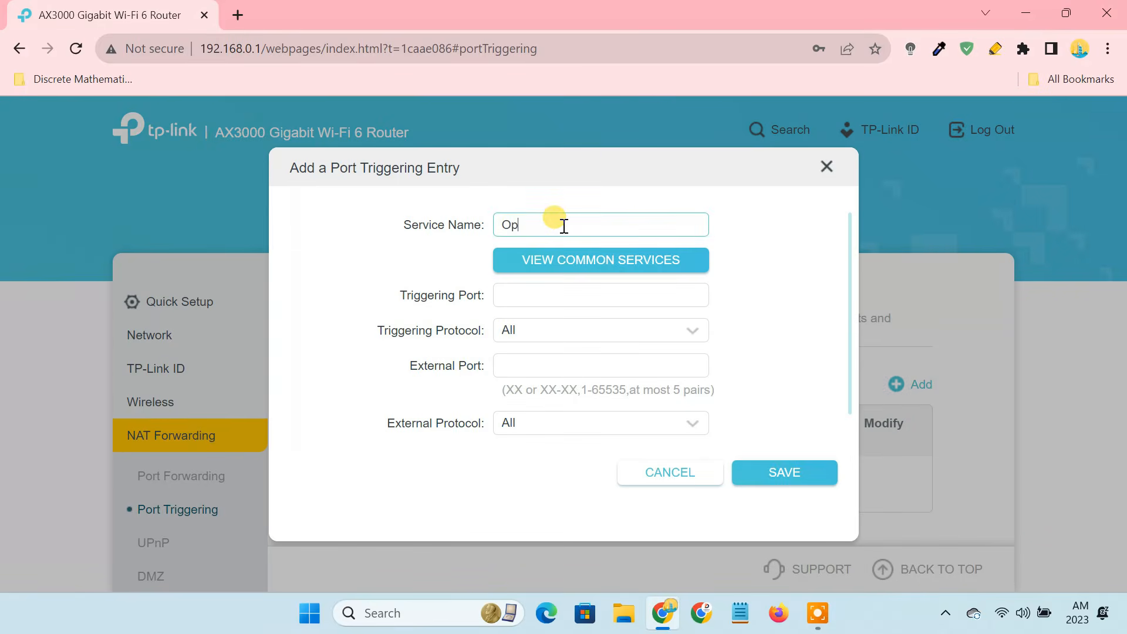
pyautogui.write('enVPN Server')
pyautogui.click(572, 288)
pyautogui.write('1194')
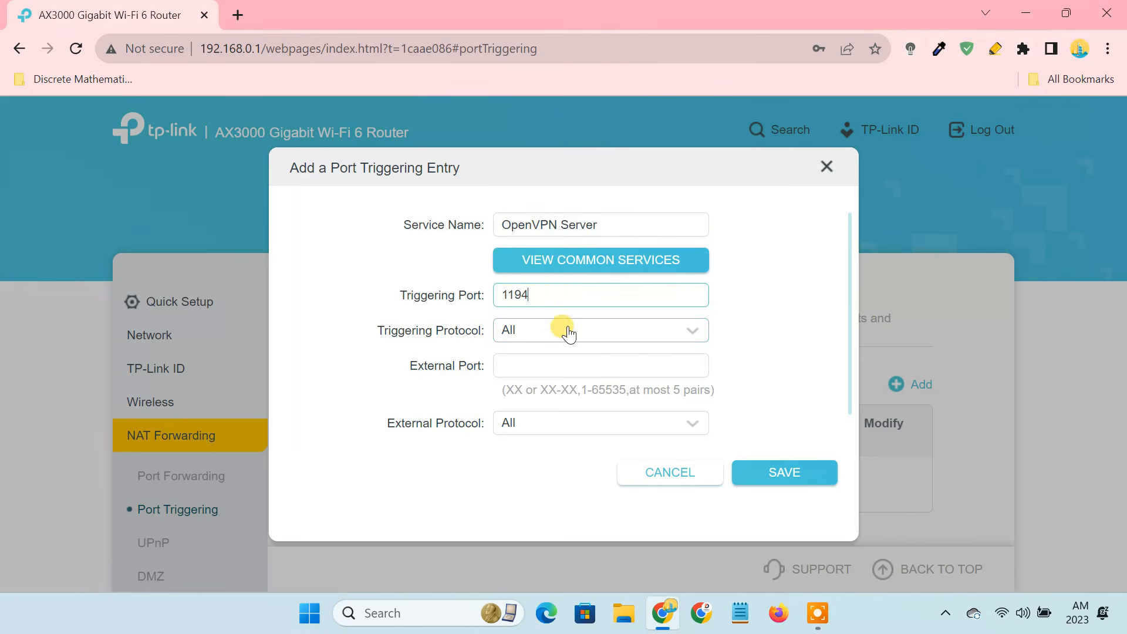
pyautogui.click(567, 361)
pyautogui.write('1194')
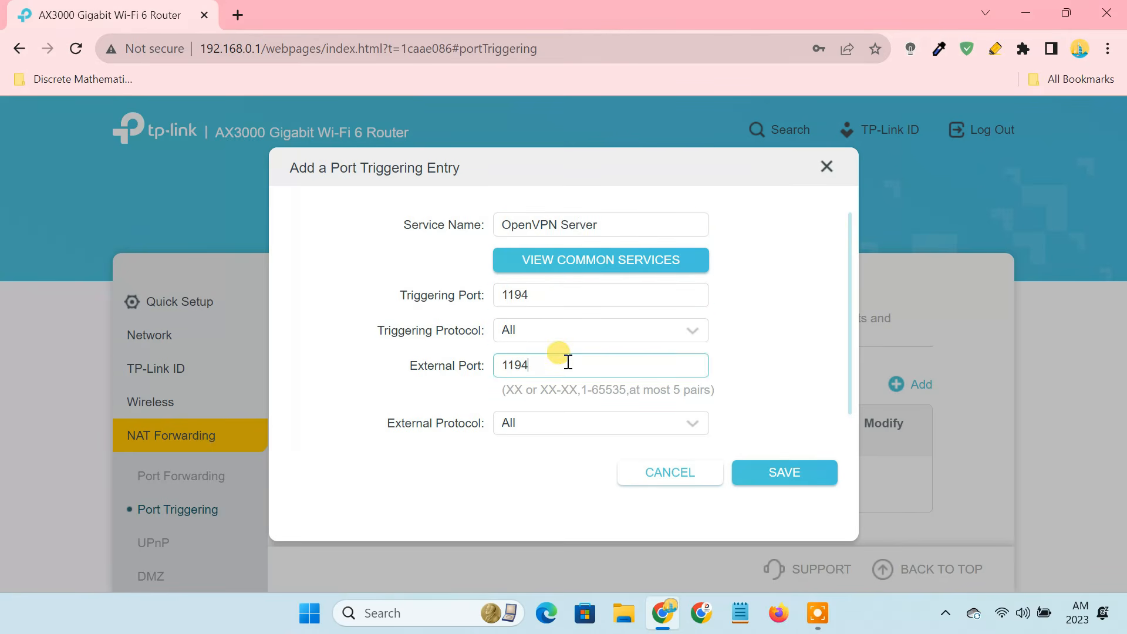
pyautogui.click(790, 476)
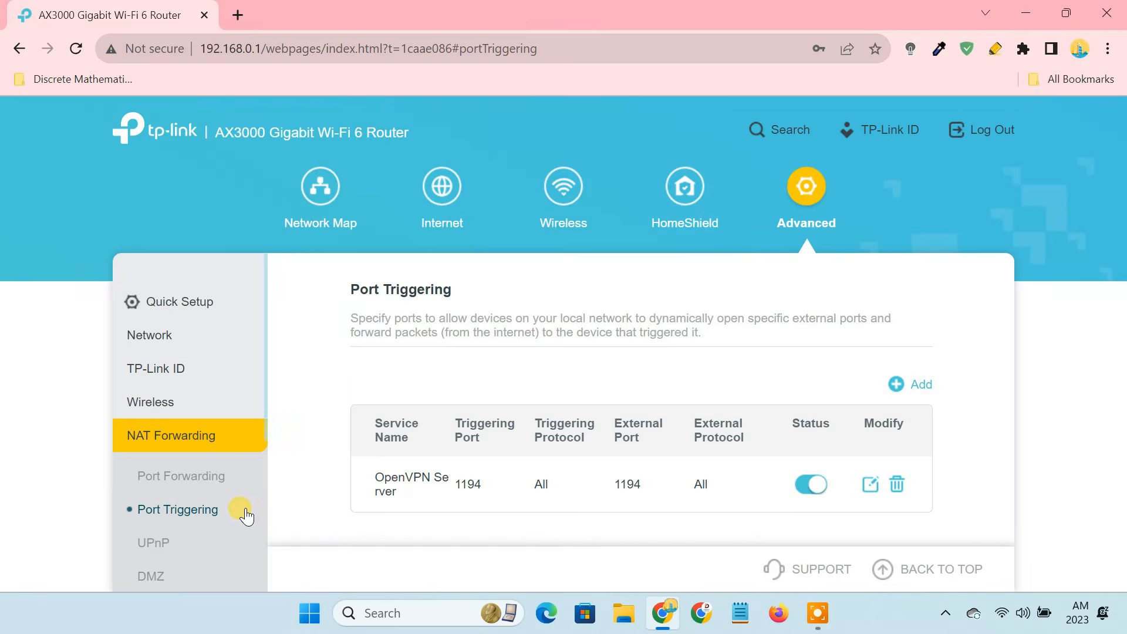
# Return to the OpenVPN settings of the router's VPN server
pyautogui.scroll(-5, 242, 511)
pyautogui.click(179, 416)
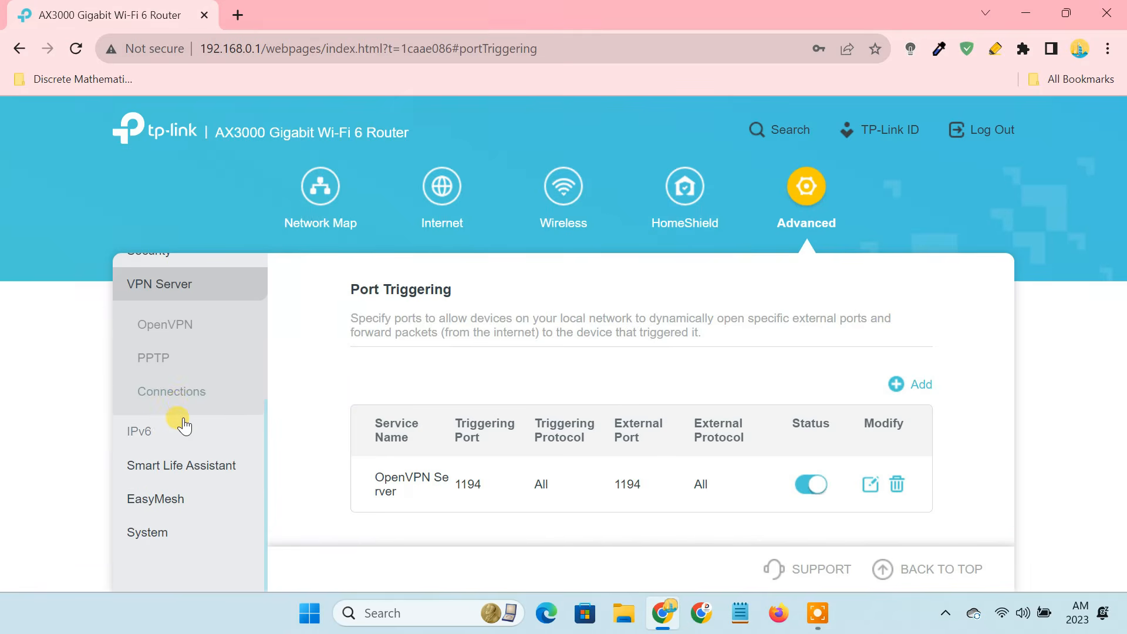
pyautogui.click(187, 334)
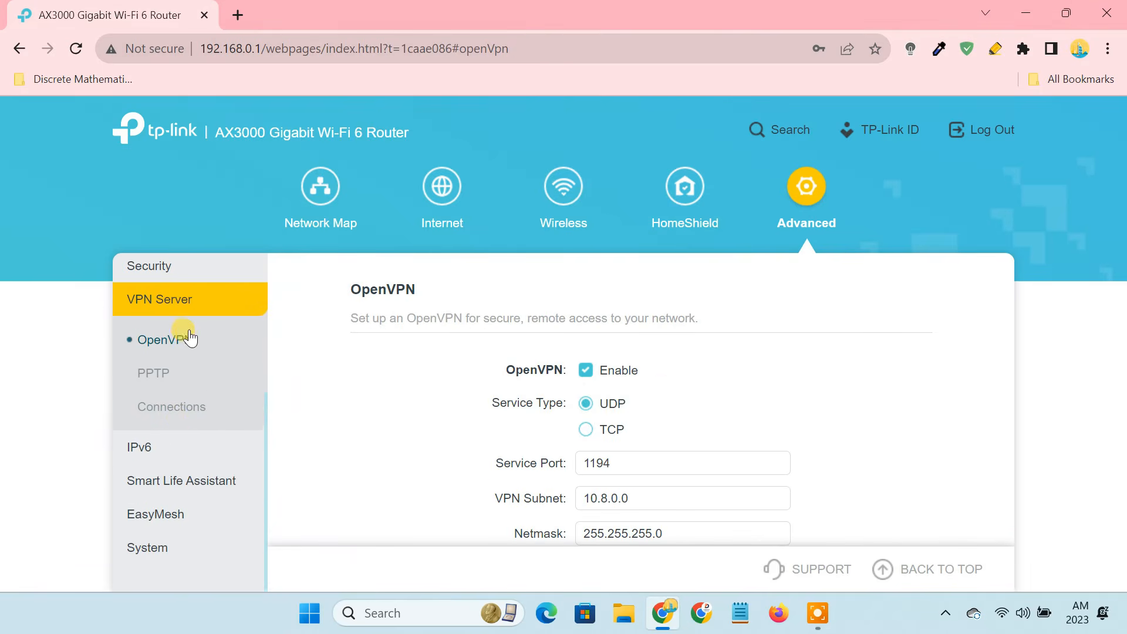
pyautogui.moveTo(1007, 317); pyautogui.dragTo(1008, 355)
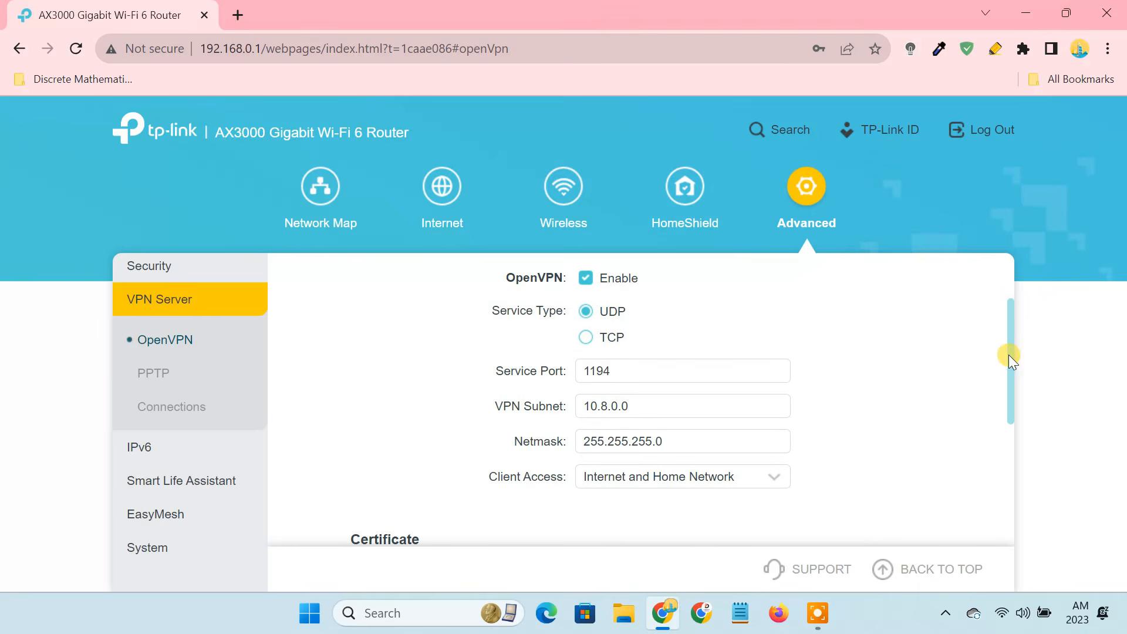
# Try Home Network Only as the OpenVPN client access and set it back to Internet and Home Network
pyautogui.moveTo(492, 478); pyautogui.dragTo(566, 475)
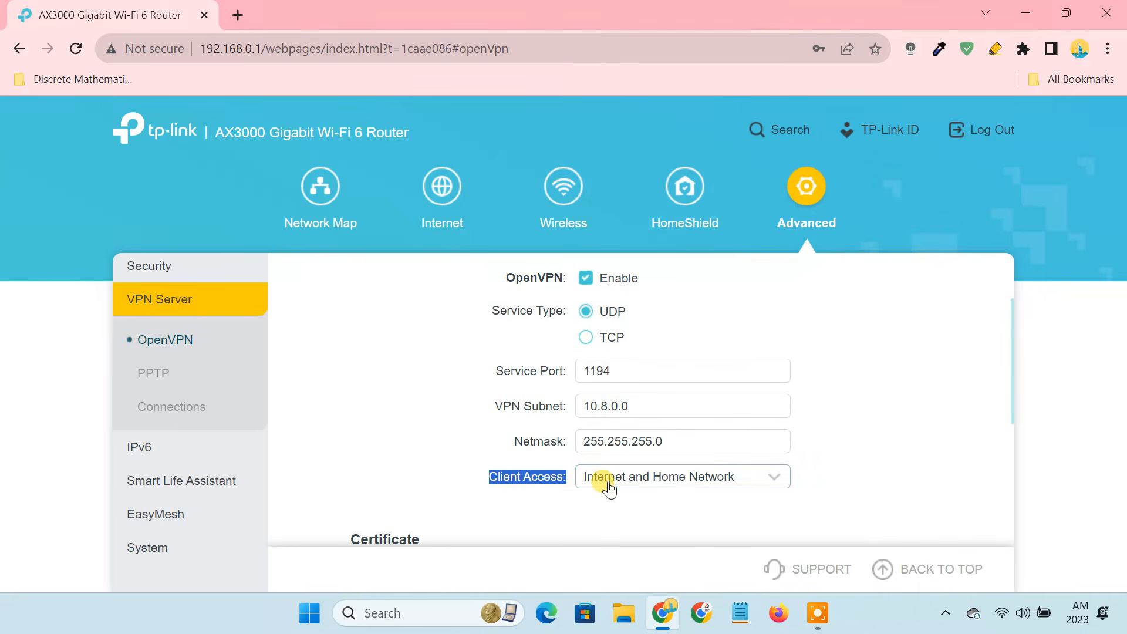
pyautogui.click(667, 476)
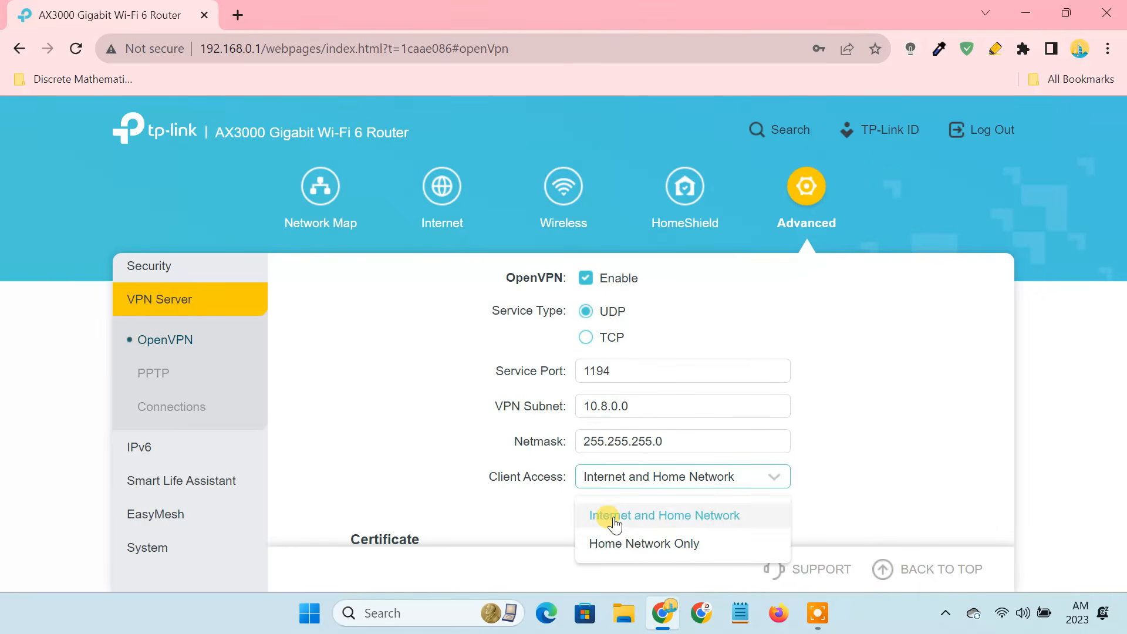
pyautogui.click(671, 551)
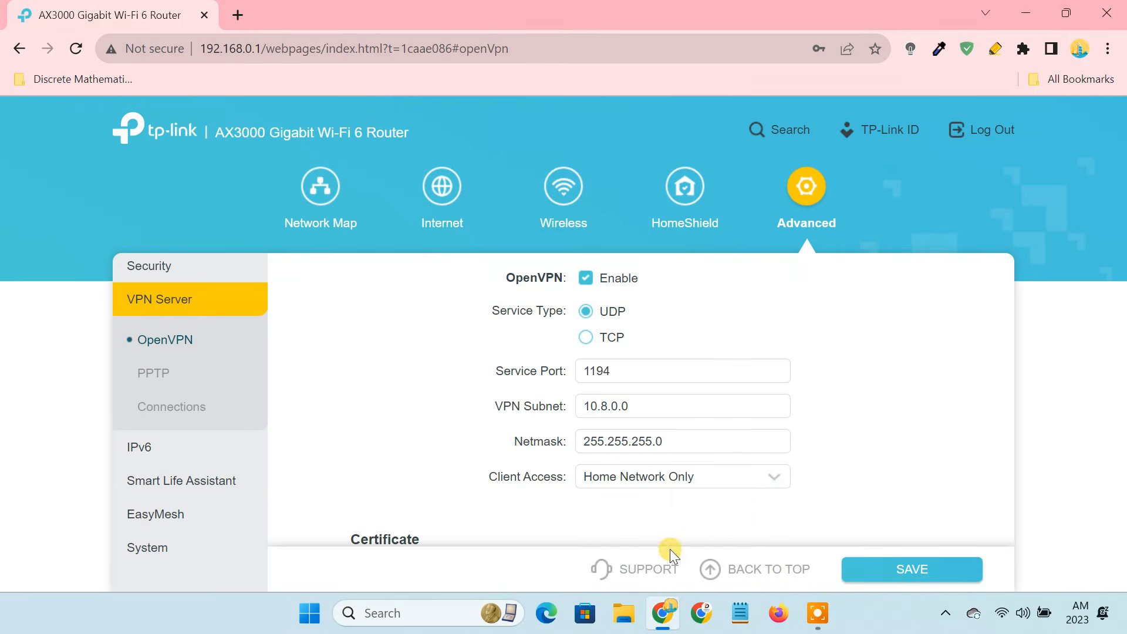
pyautogui.click(635, 483)
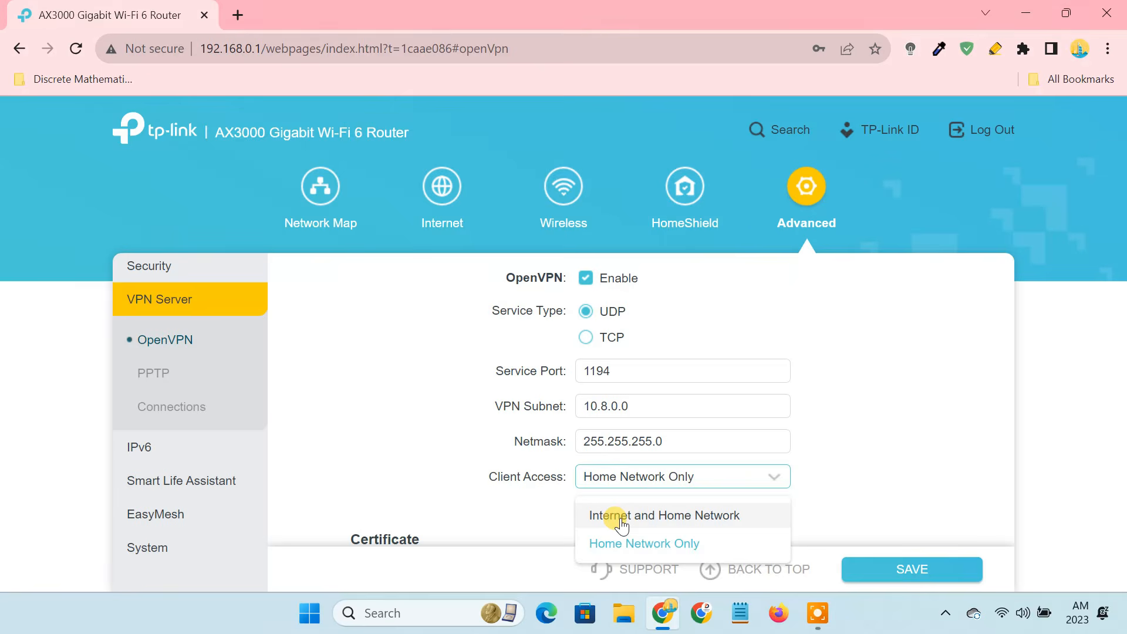
pyautogui.click(620, 517)
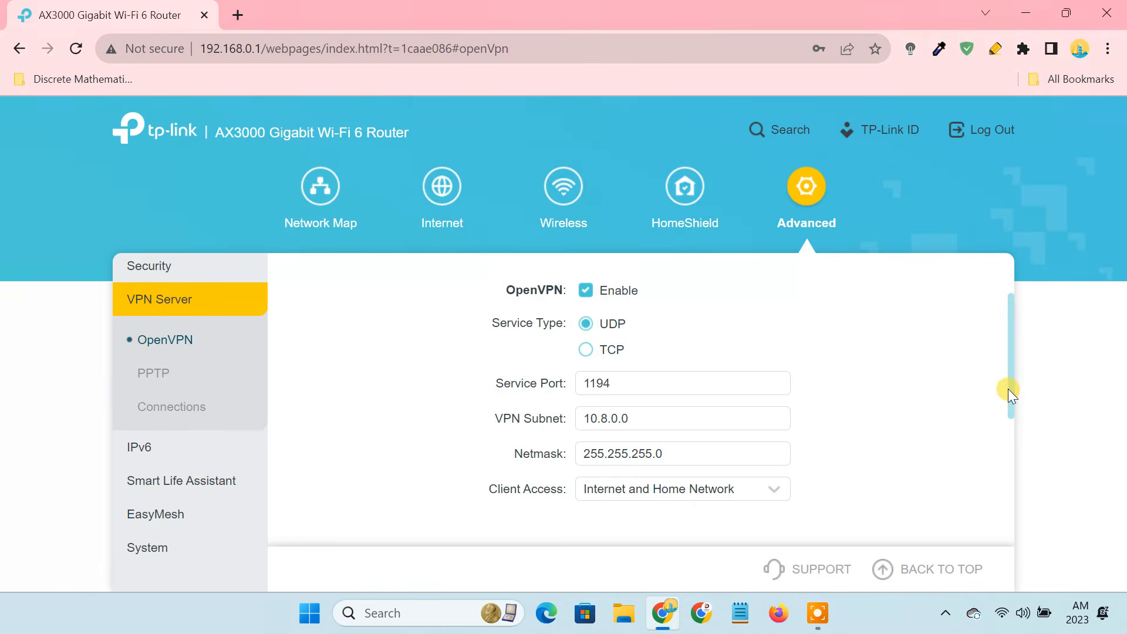
# Generate the OpenVPN certificate and export the configuration file
pyautogui.moveTo(1008, 388); pyautogui.dragTo(1006, 446)
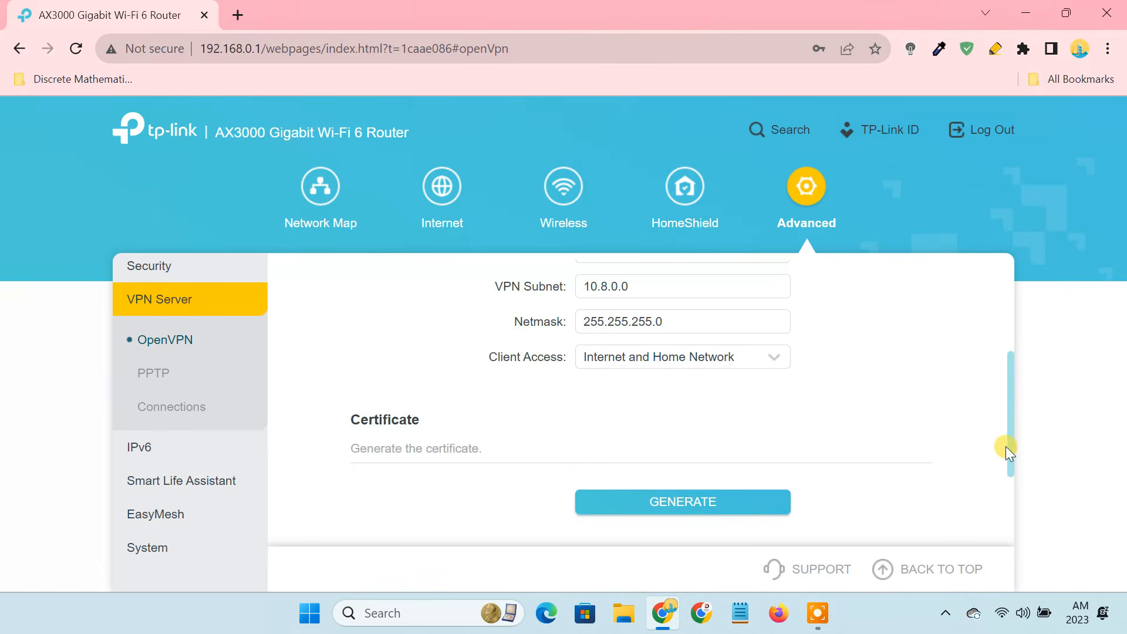
pyautogui.click(703, 501)
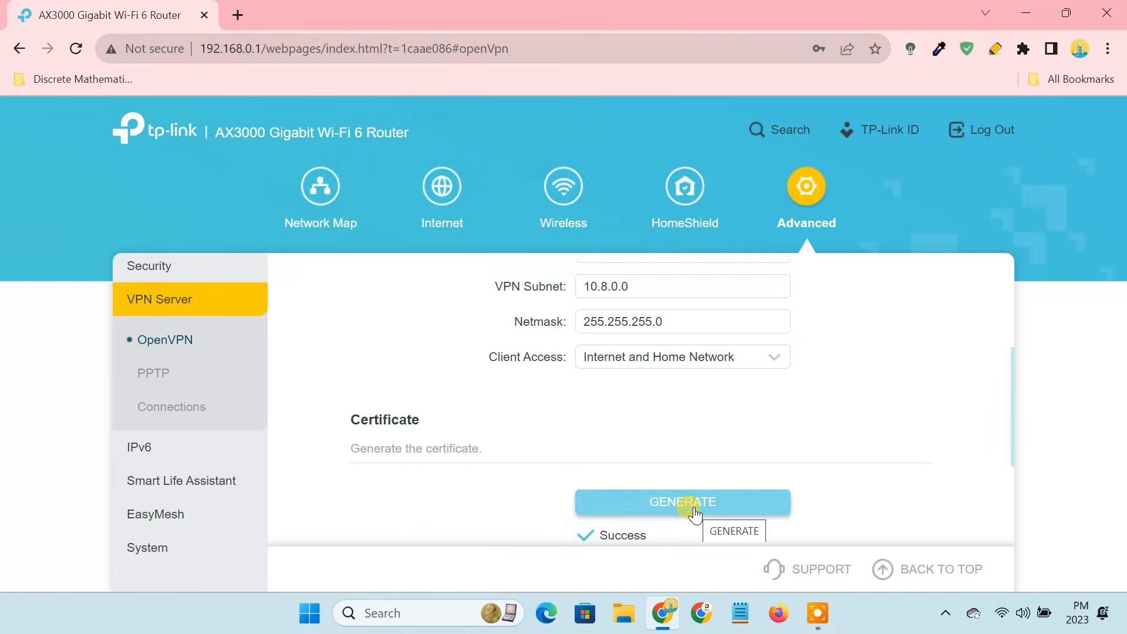
pyautogui.moveTo(1011, 421); pyautogui.dragTo(1013, 491)
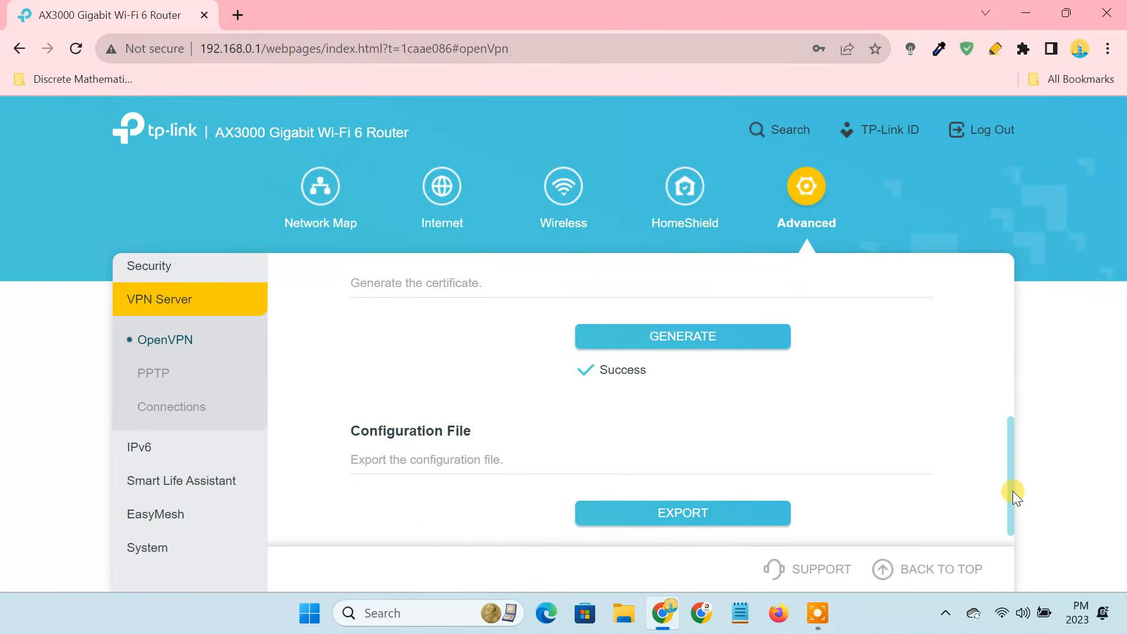
pyautogui.click(682, 515)
pyautogui.click(509, 436)
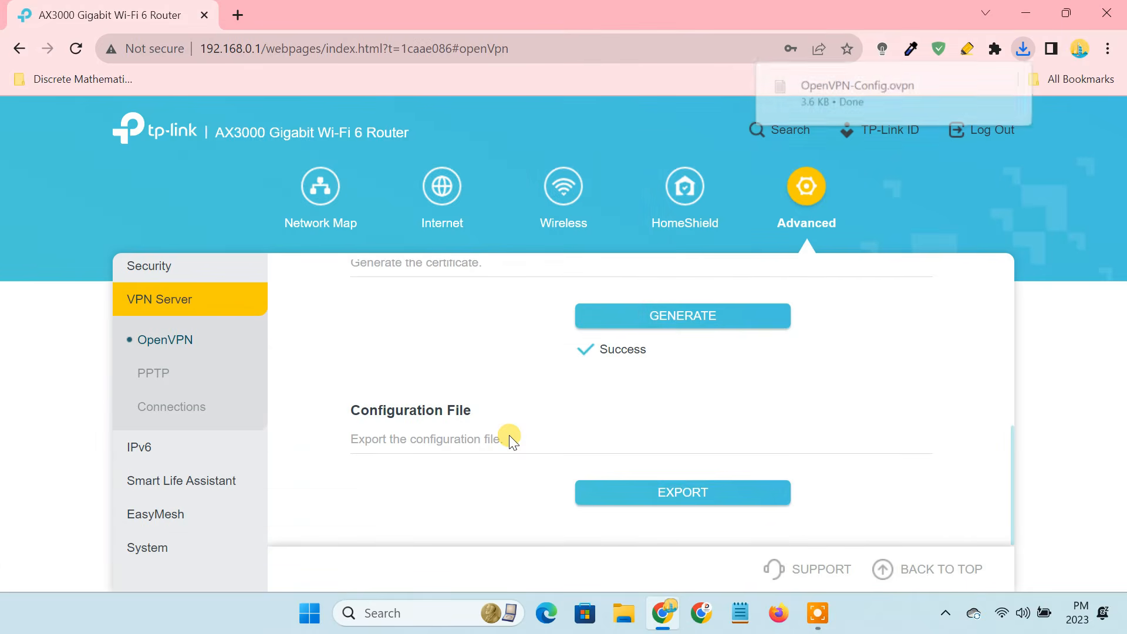
# Switch to File Explorer to look for the exported OpenVPN-Config.ovpn file
pyautogui.click(624, 613)
pyautogui.click(323, 311)
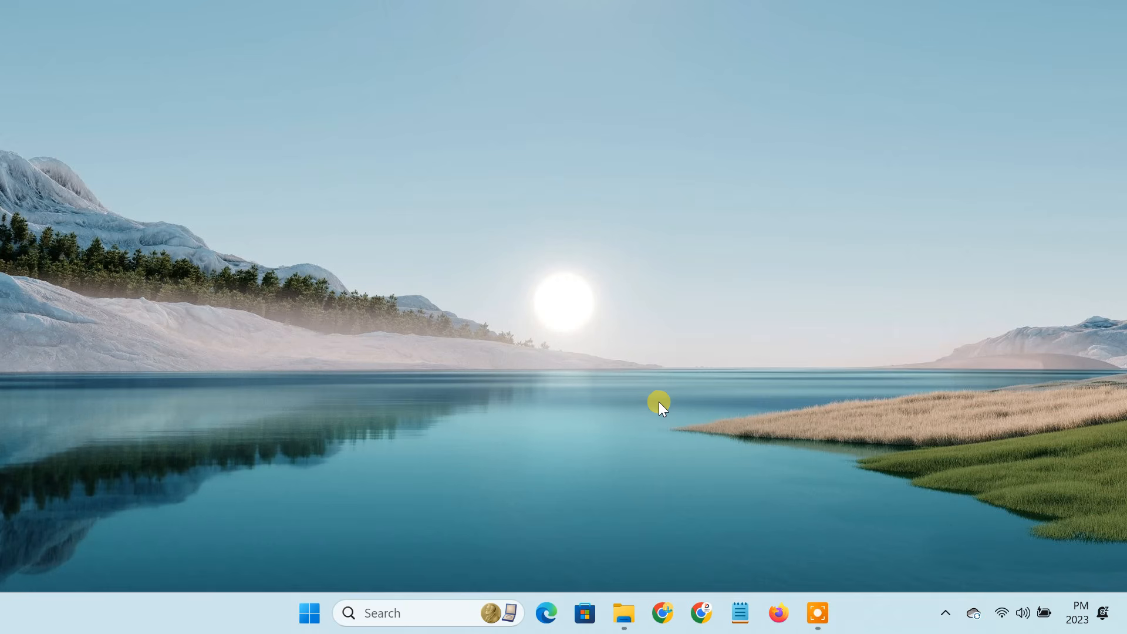
# Switch the PC's Wi-Fi connection from the router's network to OnePlus 10T 5G
pyautogui.click(1002, 612)
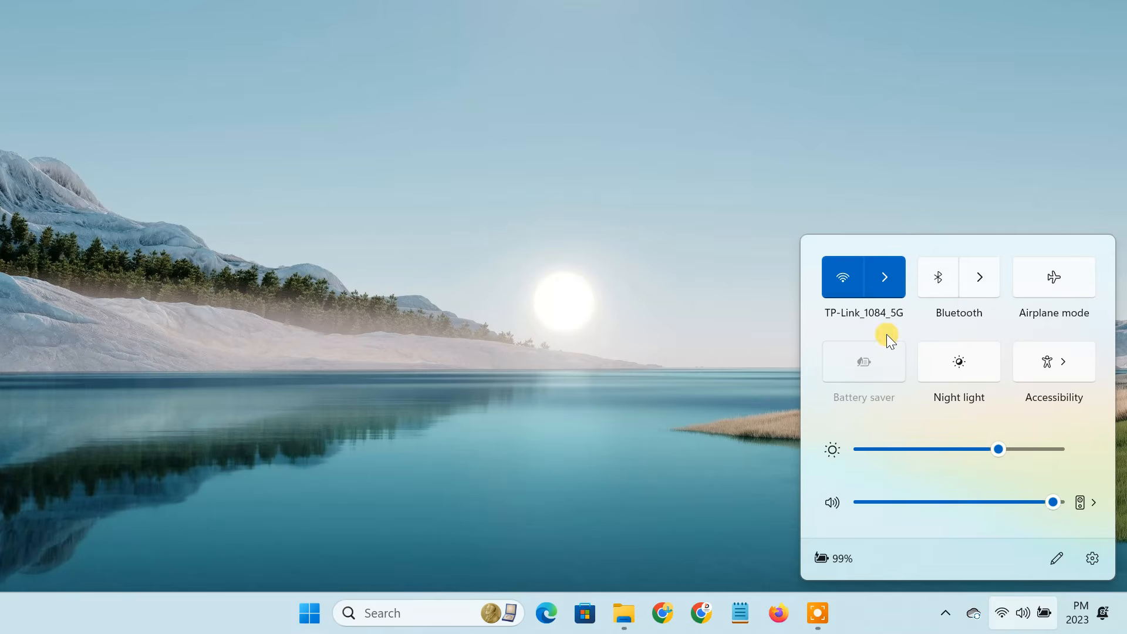
pyautogui.click(892, 284)
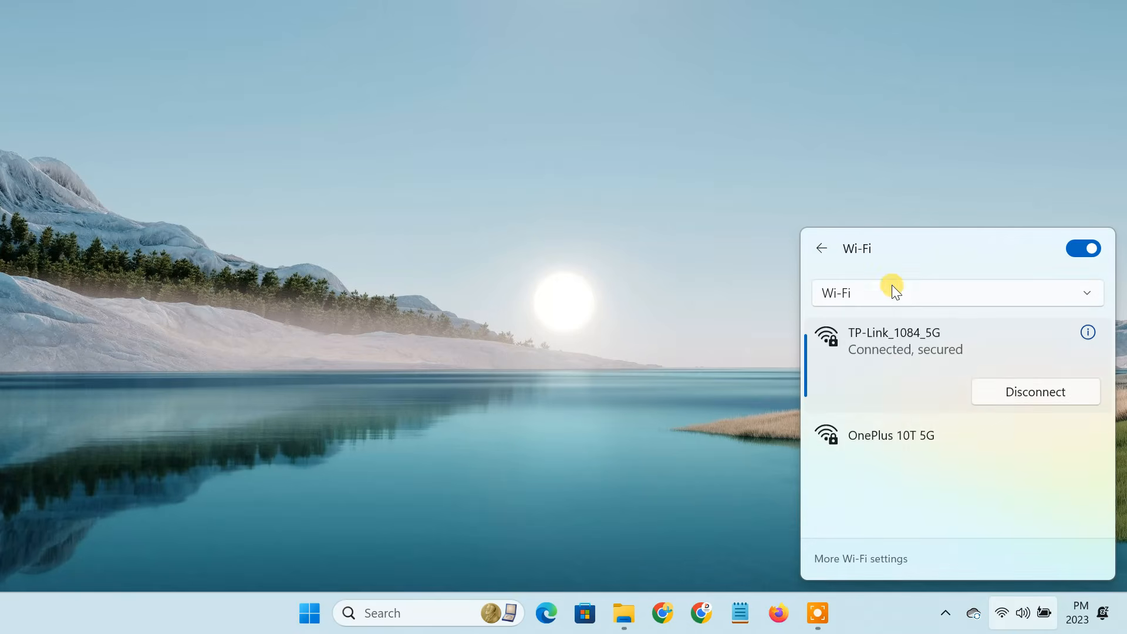
pyautogui.click(890, 436)
pyautogui.click(1010, 470)
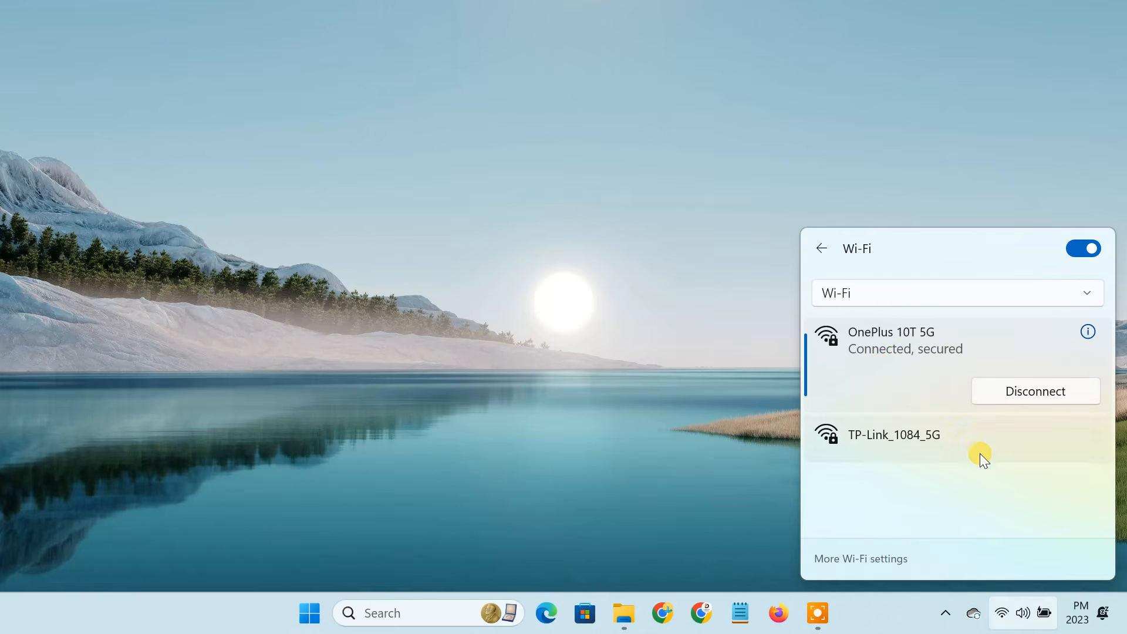
# Switch to Chrome, search for "what is my ip" and open whatismyipaddress.com to check the public IP address
pyautogui.click(662, 612)
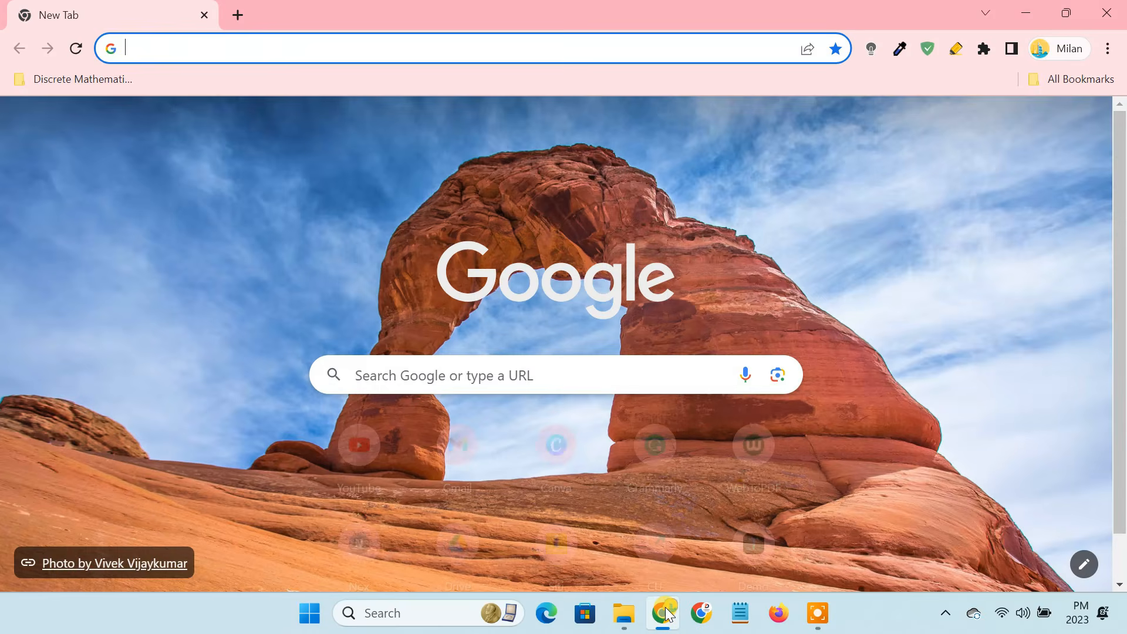
pyautogui.write('what is my ip')
pyautogui.press('Return')
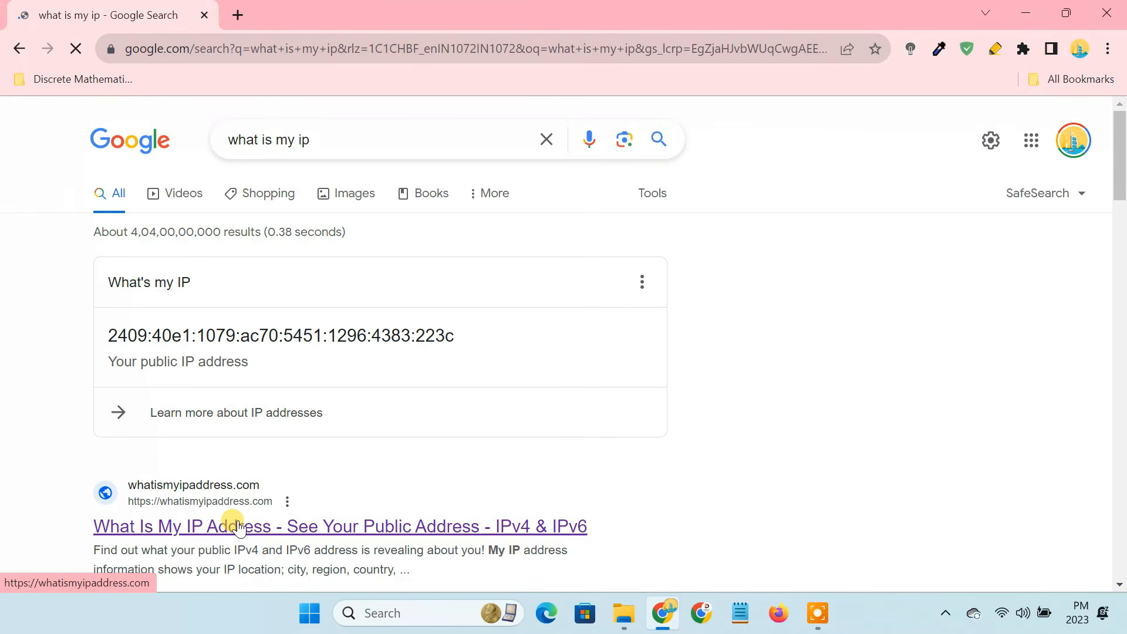
pyautogui.click(239, 526)
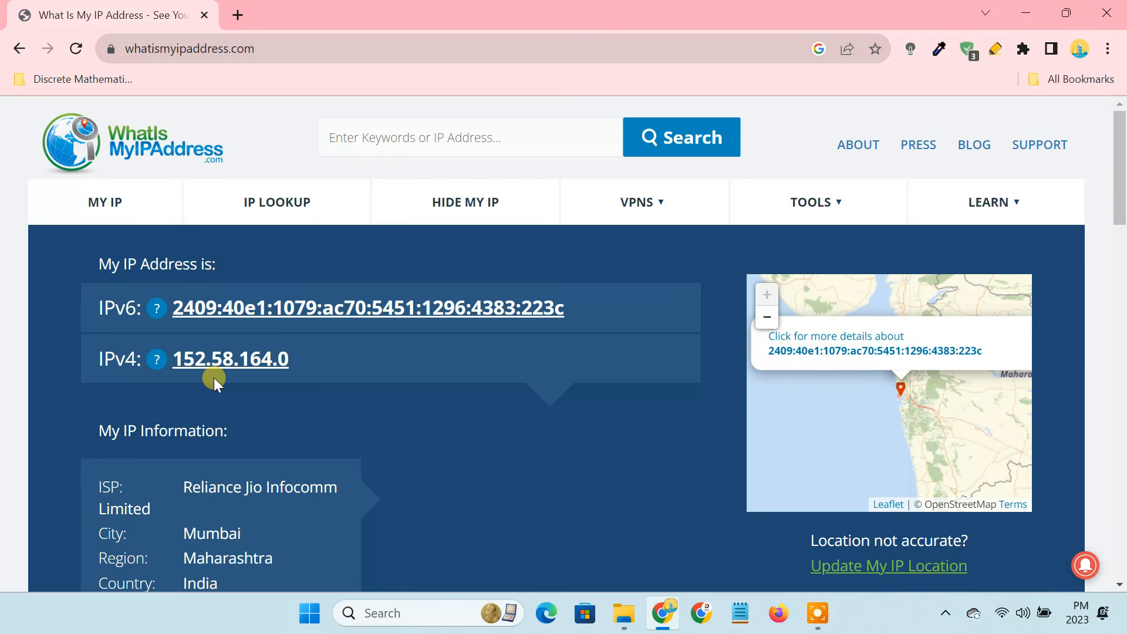
# Search for "openvpn connect" in a new browser tab and open the official OpenVPN Connect client page
pyautogui.click(245, 19)
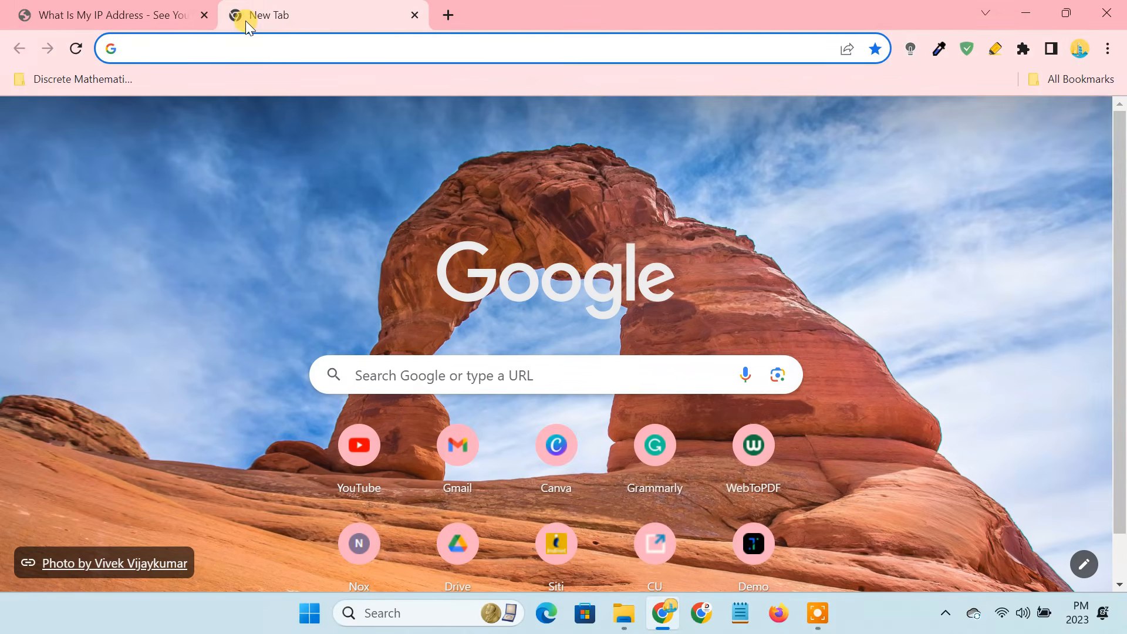
pyautogui.write('openvpn connect')
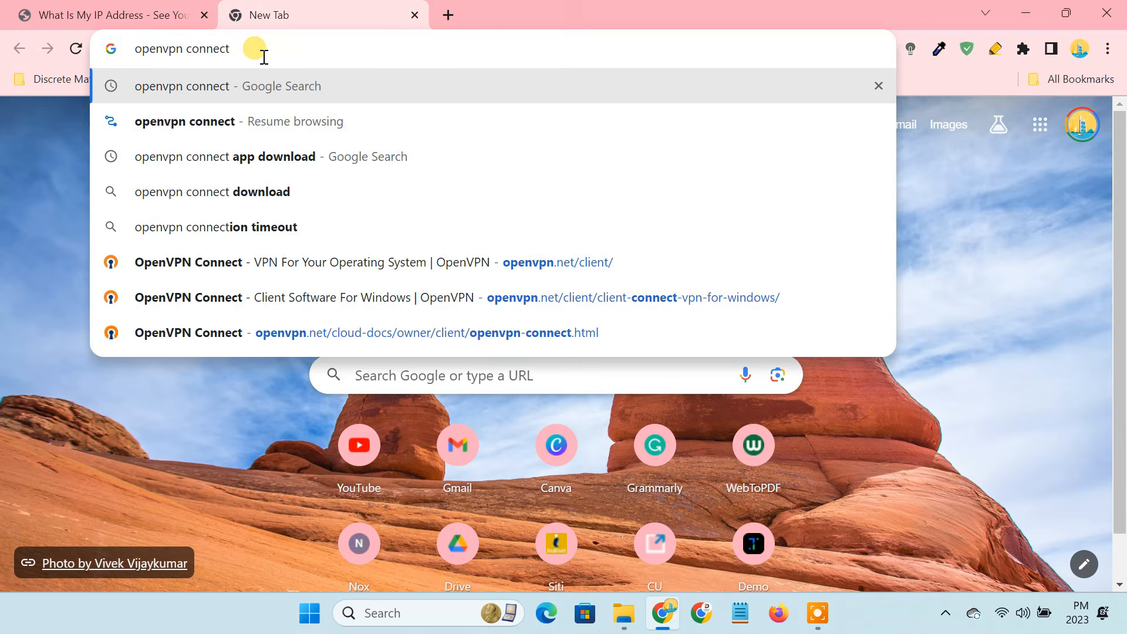
pyautogui.press('Return')
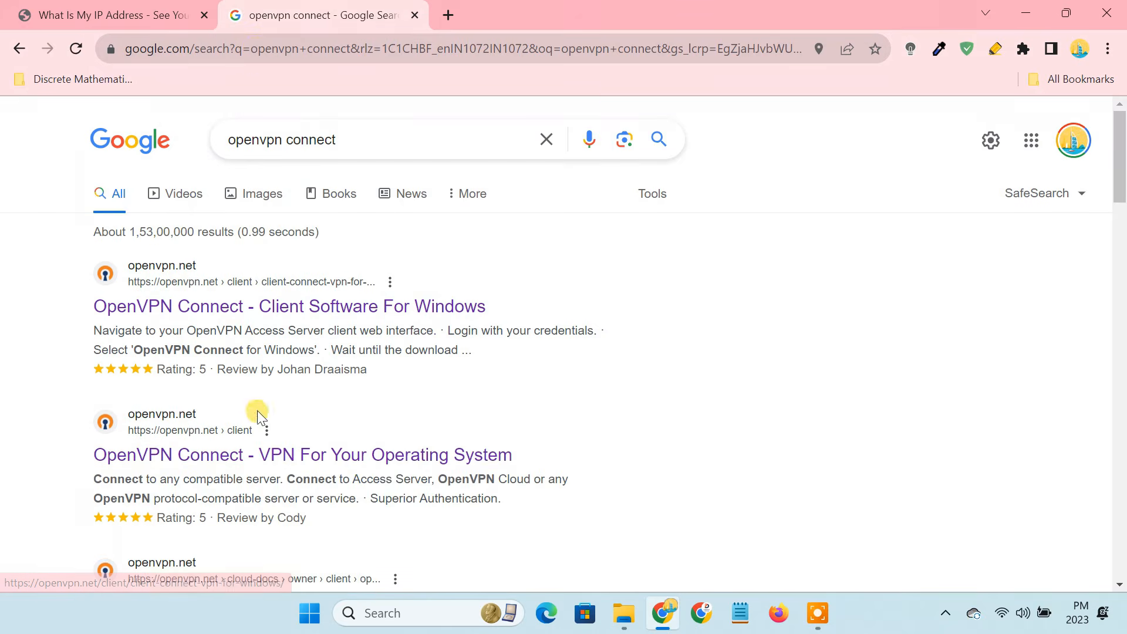
pyautogui.click(254, 456)
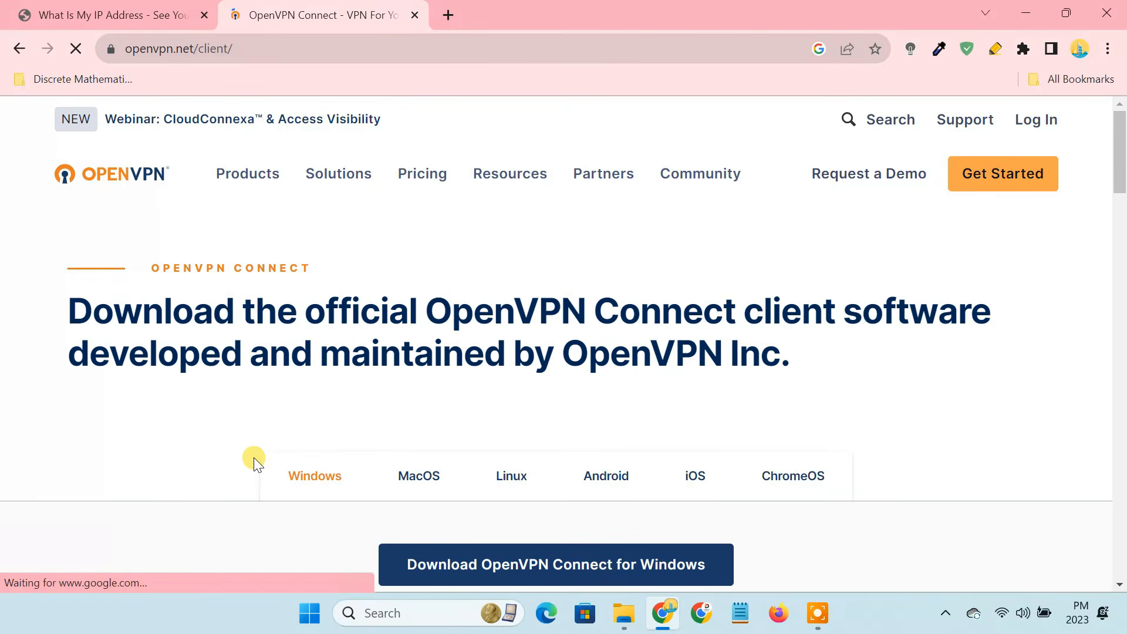
pyautogui.moveTo(304, 310); pyautogui.dragTo(1023, 314)
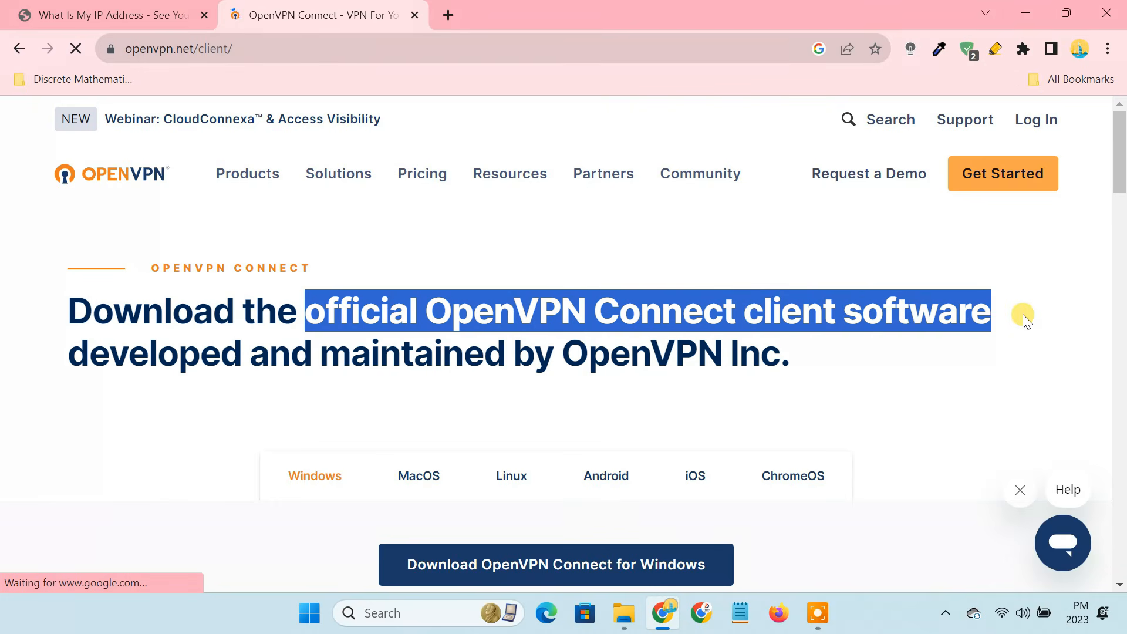
# Look through the platform options and download OpenVPN Connect for Windows, agreeing to create the missing Programs folder
pyautogui.scroll(-3, 1023, 314)
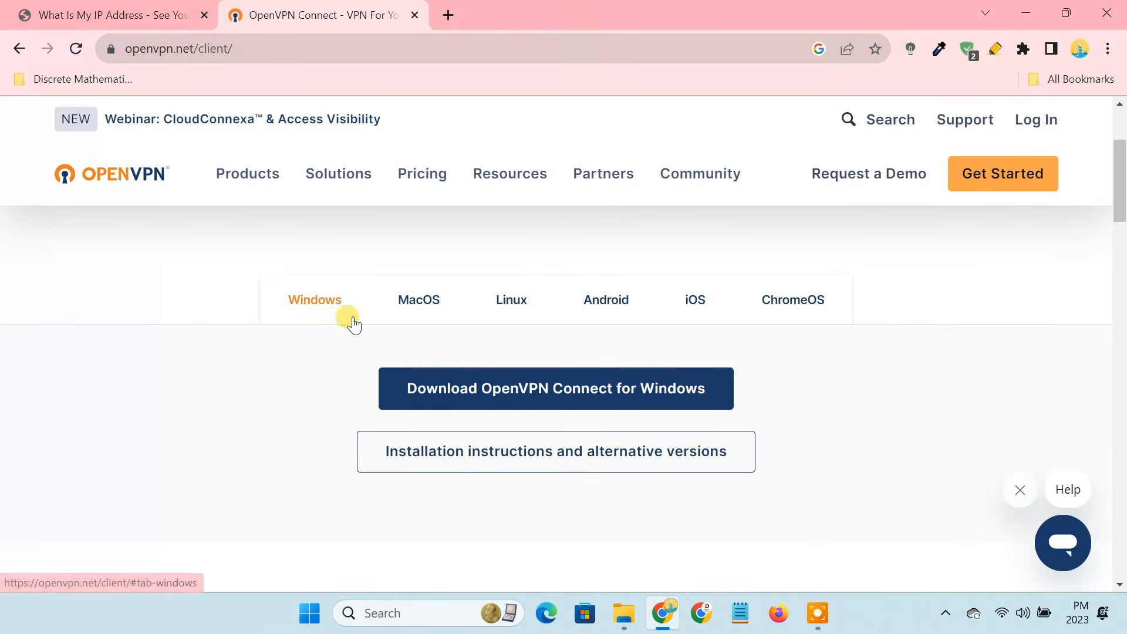
pyautogui.click(427, 306)
pyautogui.click(509, 307)
pyautogui.click(599, 307)
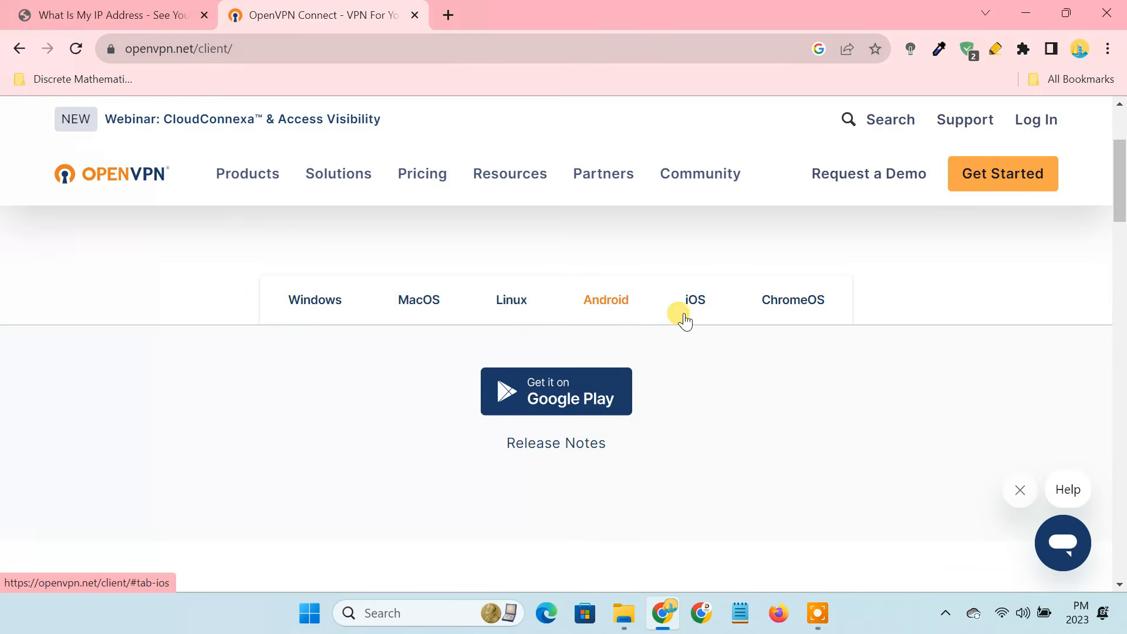
pyautogui.click(682, 317)
pyautogui.click(787, 311)
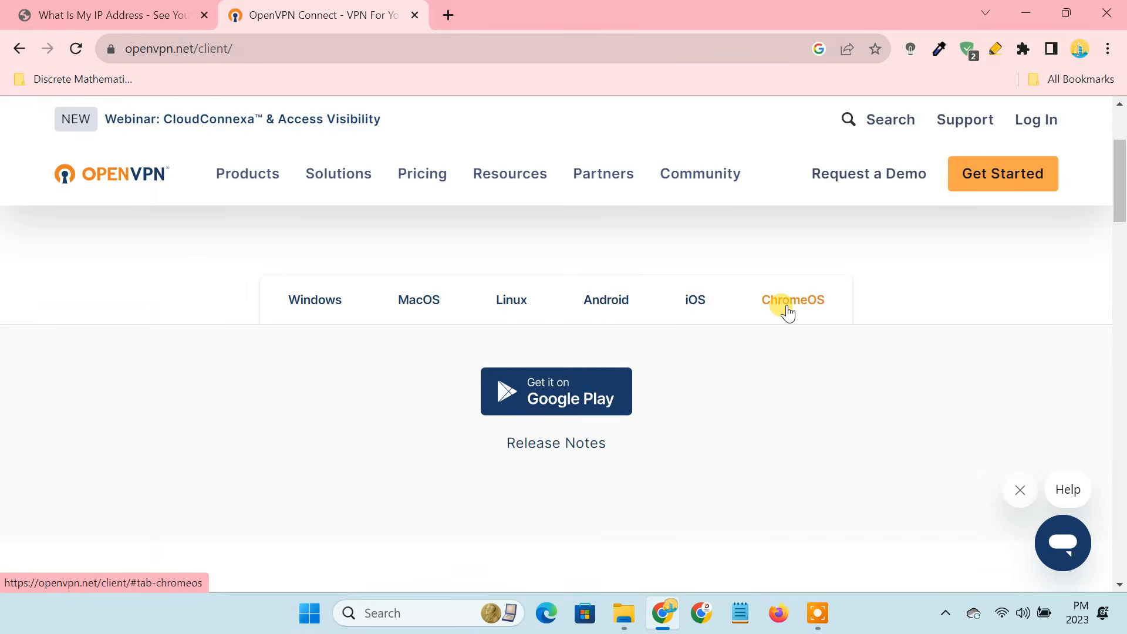
pyautogui.click(311, 309)
pyautogui.click(530, 390)
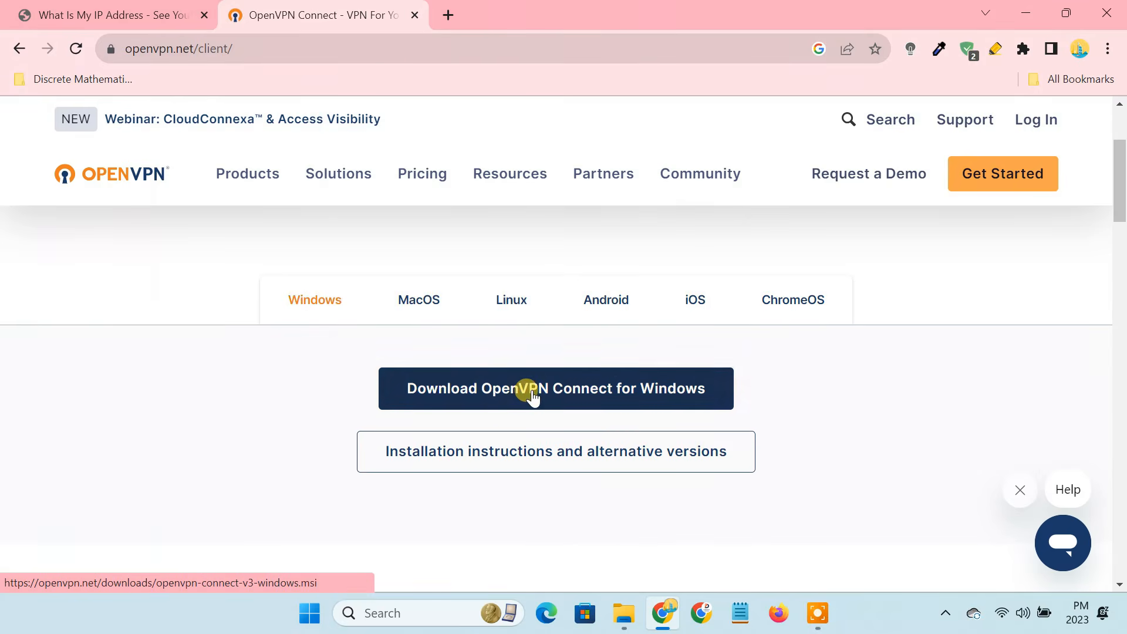
pyautogui.click(537, 383)
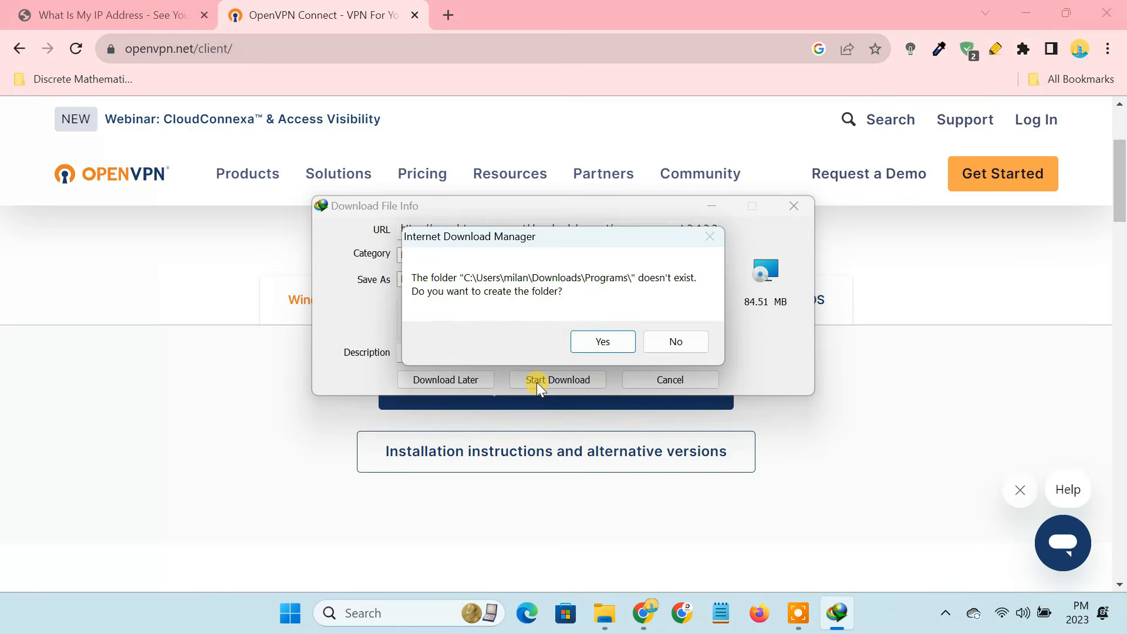
pyautogui.click(602, 340)
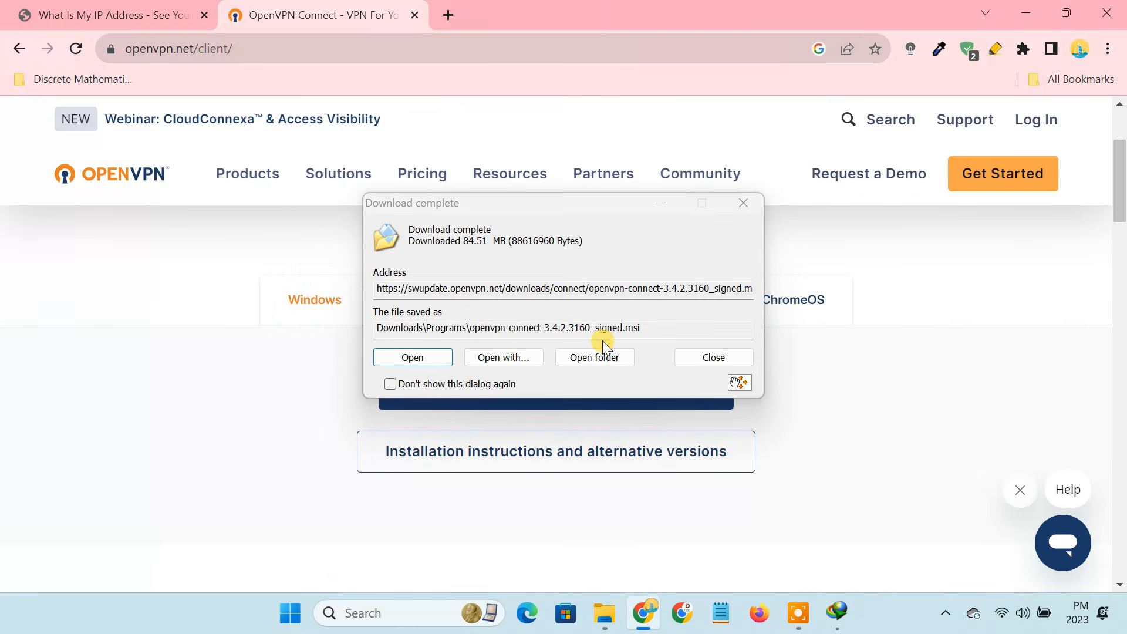
# Run the downloaded OpenVPN Connect installer, accept the license agreement and start the installation
pyautogui.click(1023, 14)
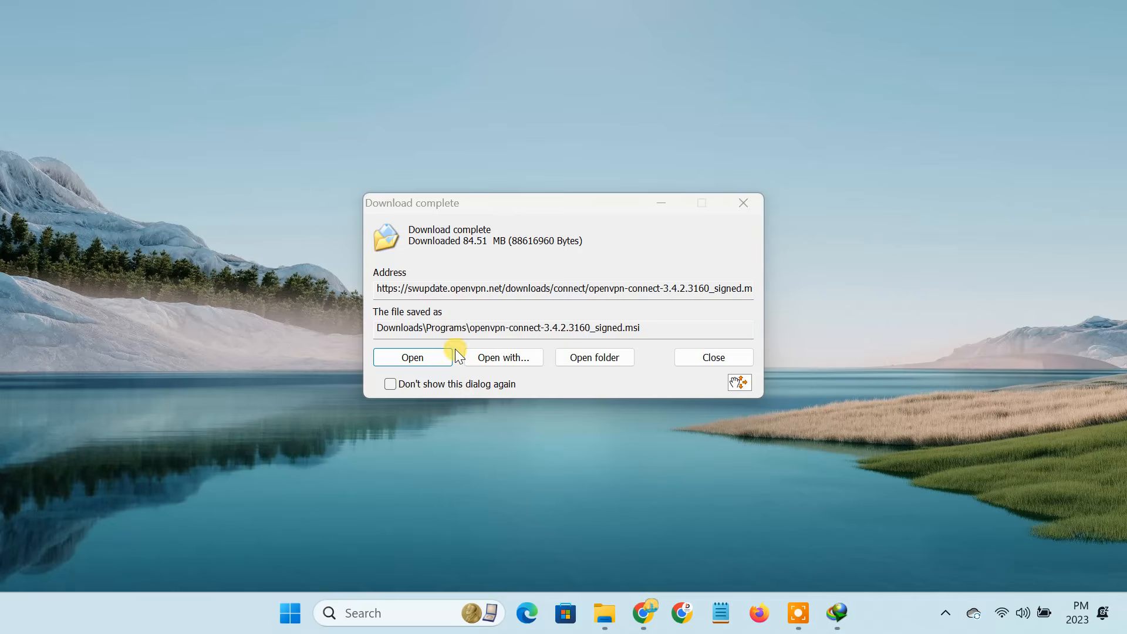
pyautogui.click(407, 360)
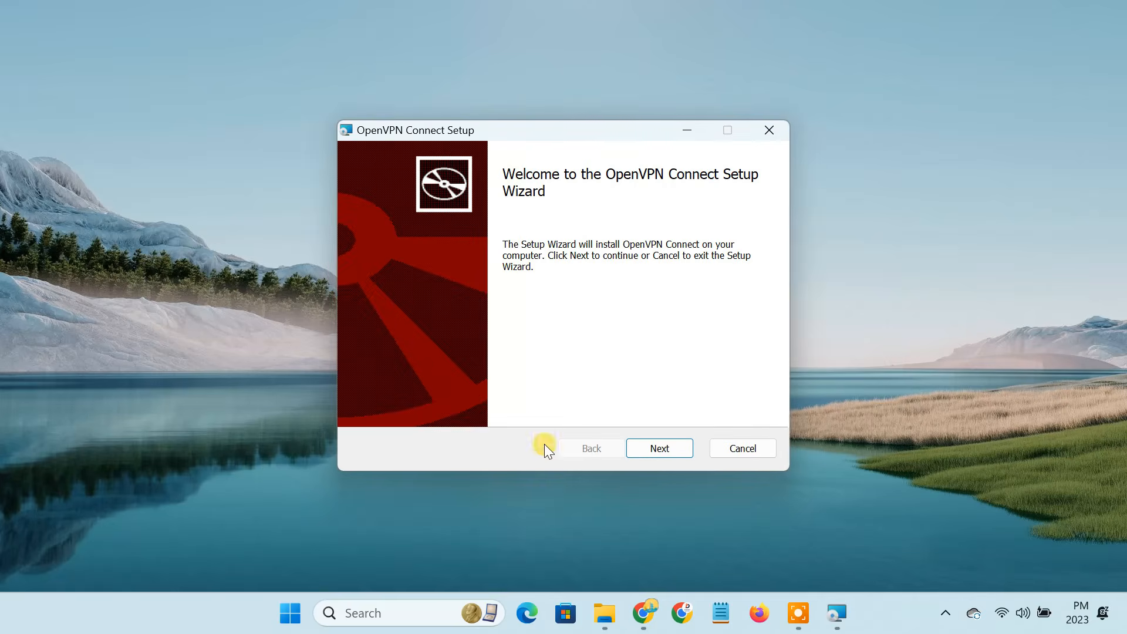
pyautogui.click(672, 448)
pyautogui.click(487, 405)
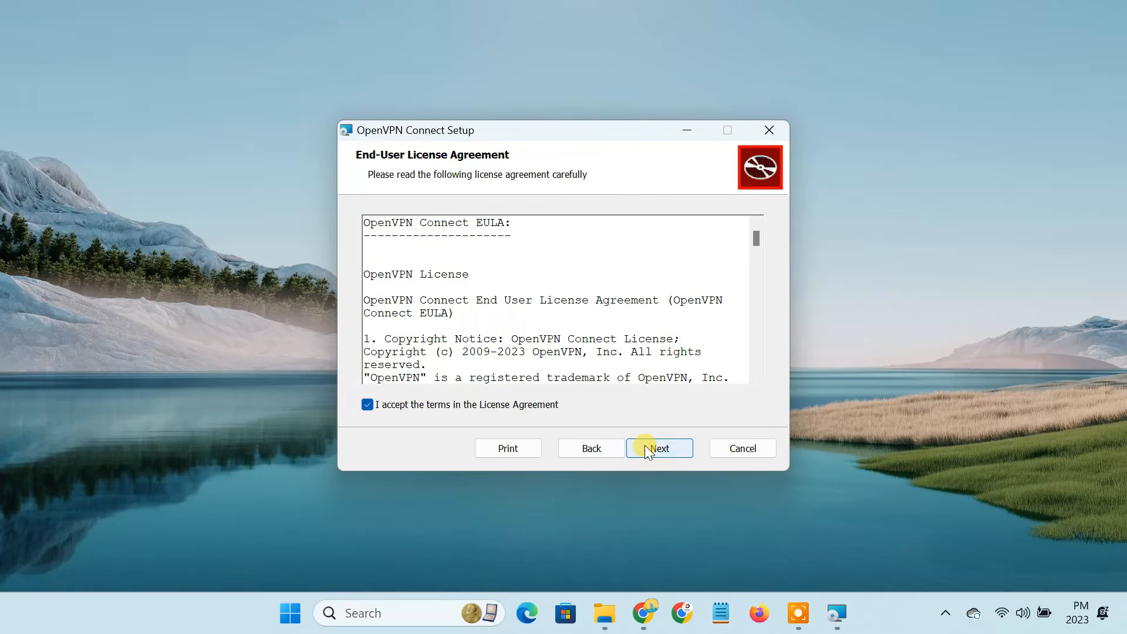
pyautogui.click(644, 445)
pyautogui.click(645, 445)
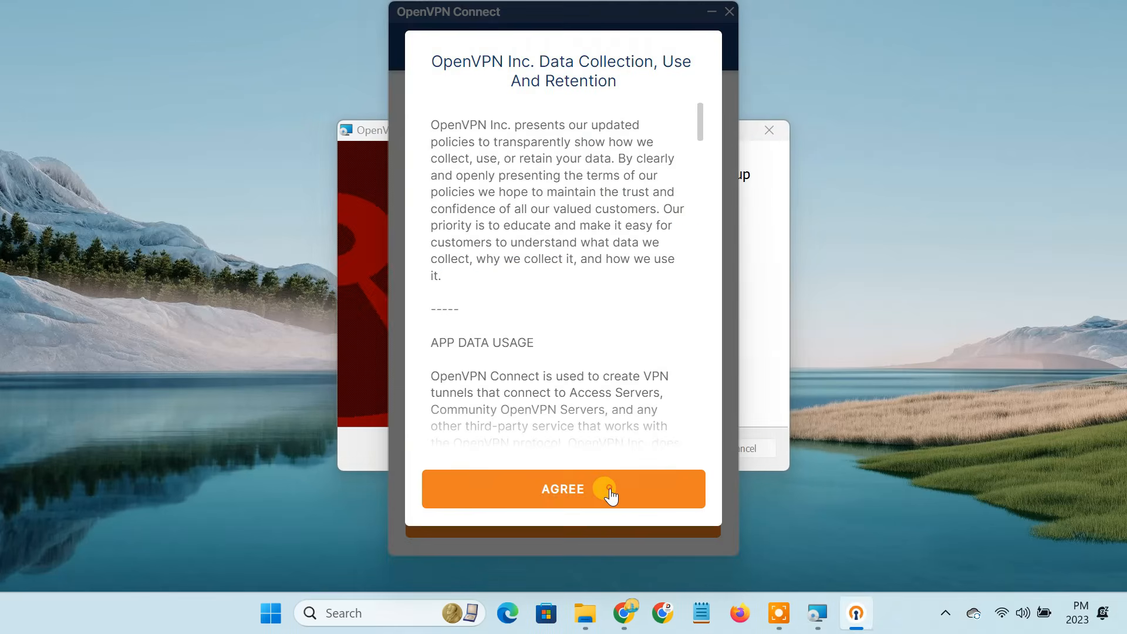
# Agree to OpenVPN's data collection policy and finish the setup wizard
pyautogui.click(611, 490)
pyautogui.click(767, 397)
pyautogui.click(670, 447)
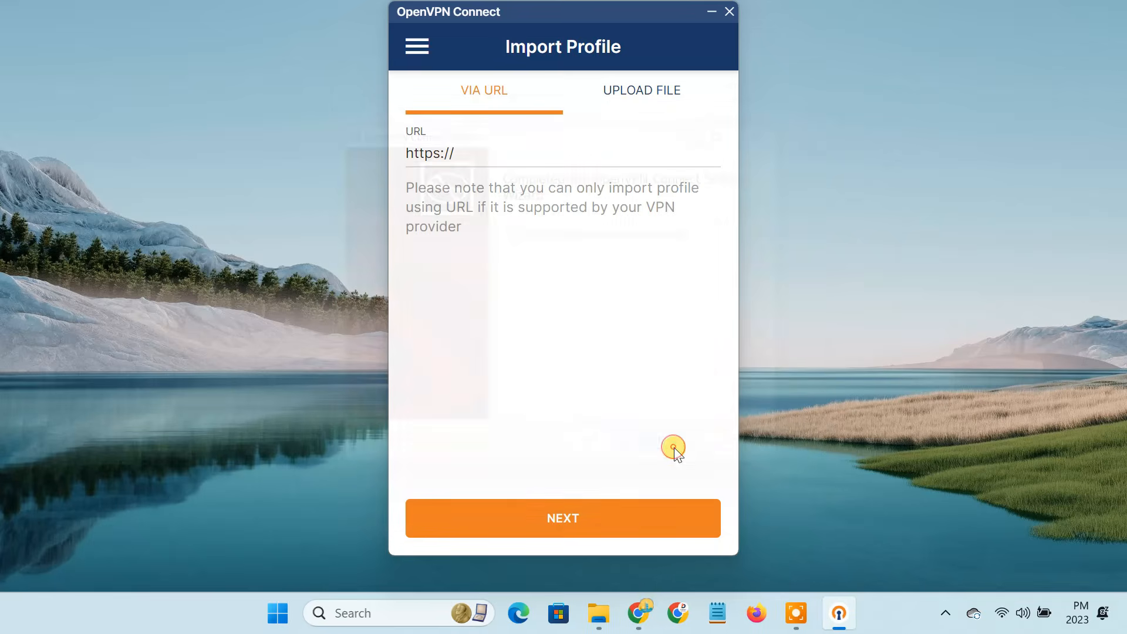
# Import the OpenVPN-Config profile file from Downloads into OpenVPN Connect and connect to the VPN
pyautogui.click(646, 94)
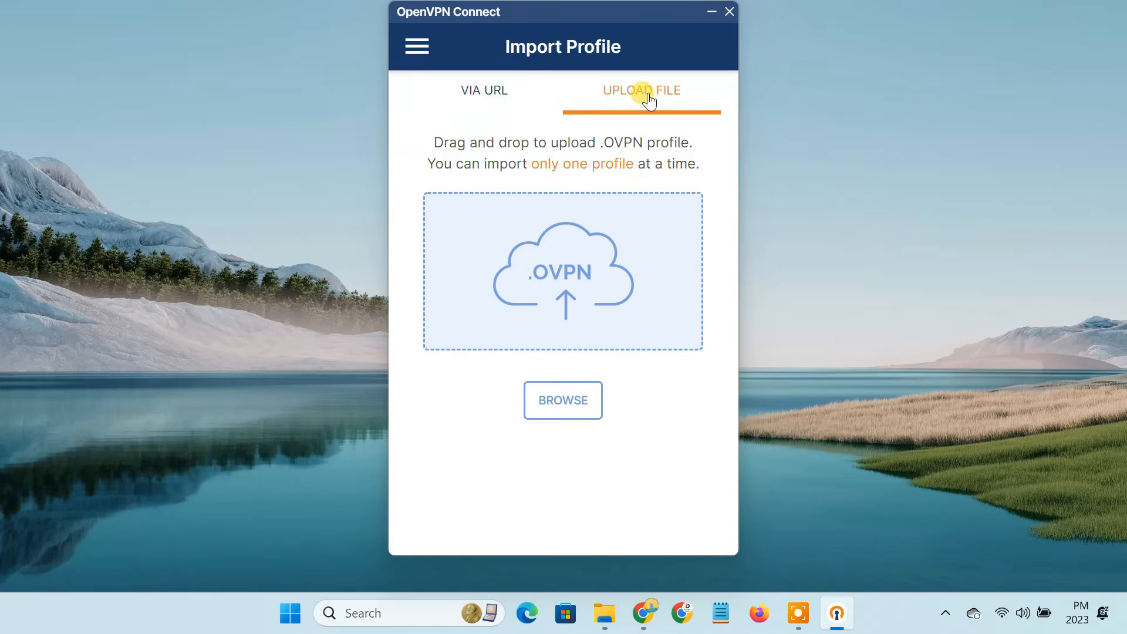
pyautogui.click(578, 393)
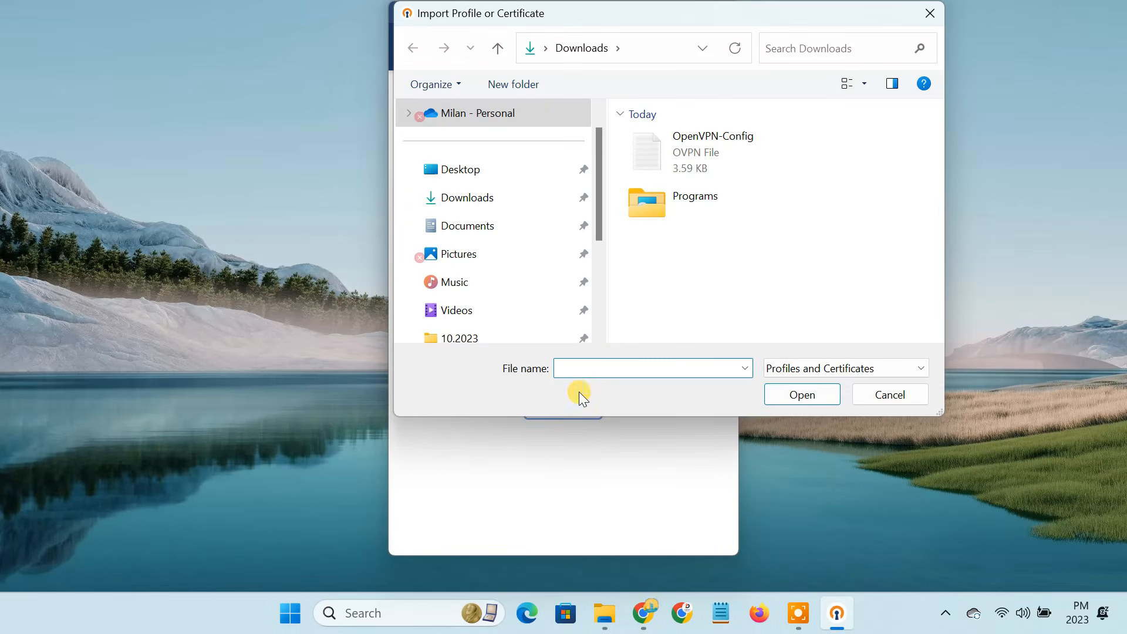
pyautogui.click(719, 166)
pyautogui.click(801, 394)
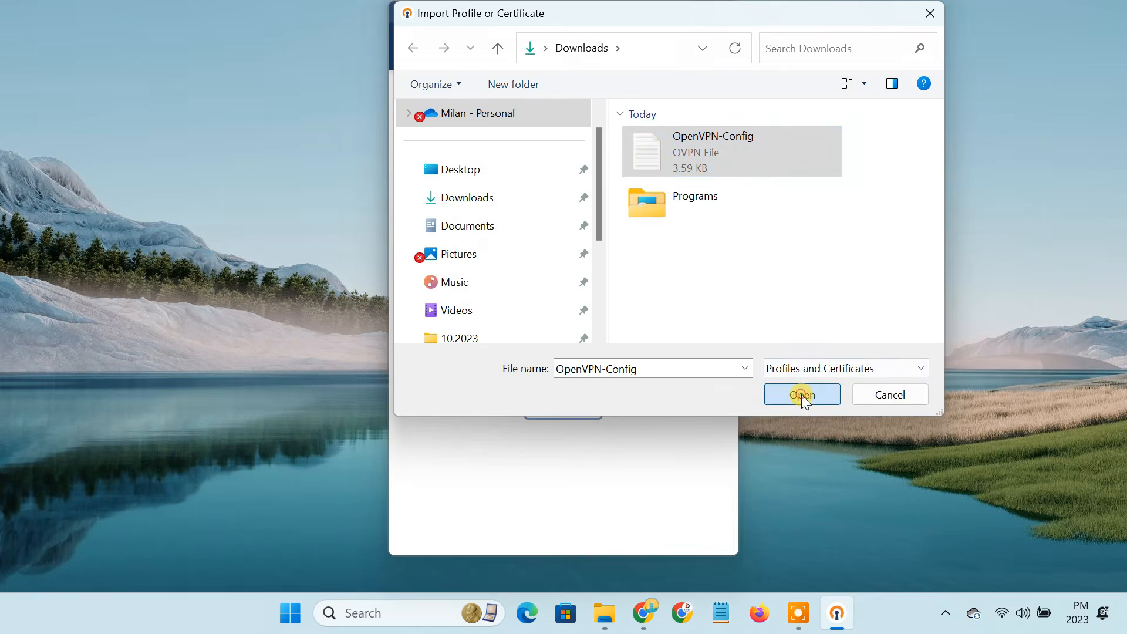
pyautogui.click(671, 518)
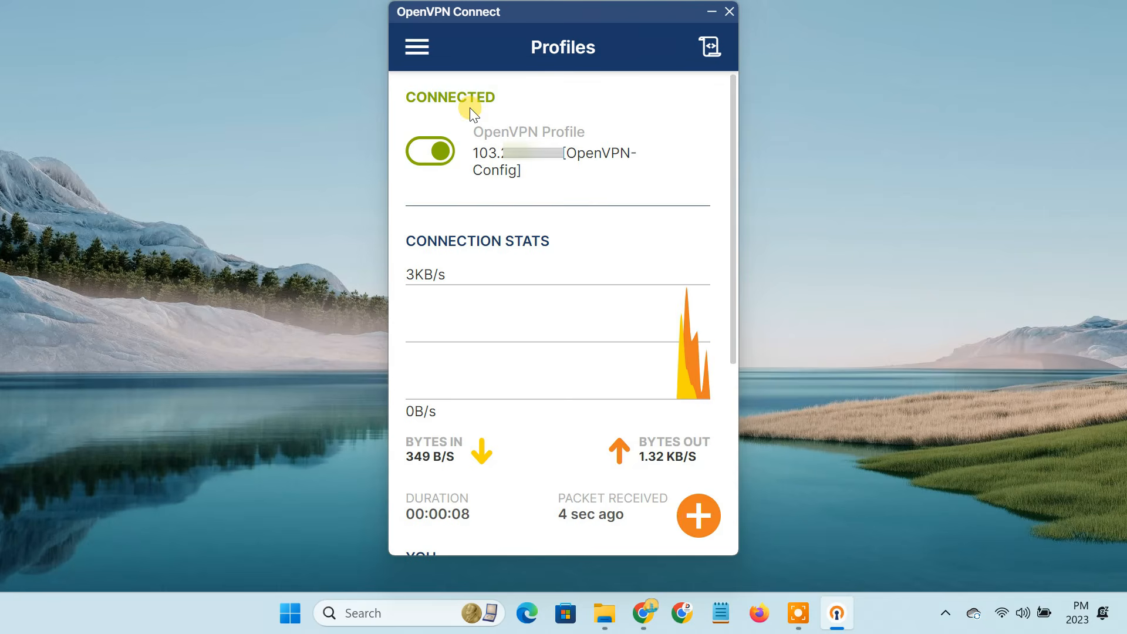
# Return to Chrome, close the OpenVPN download page and reload whatismyipaddress.com to check the IP address over the VPN
pyautogui.click(647, 622)
pyautogui.click(414, 22)
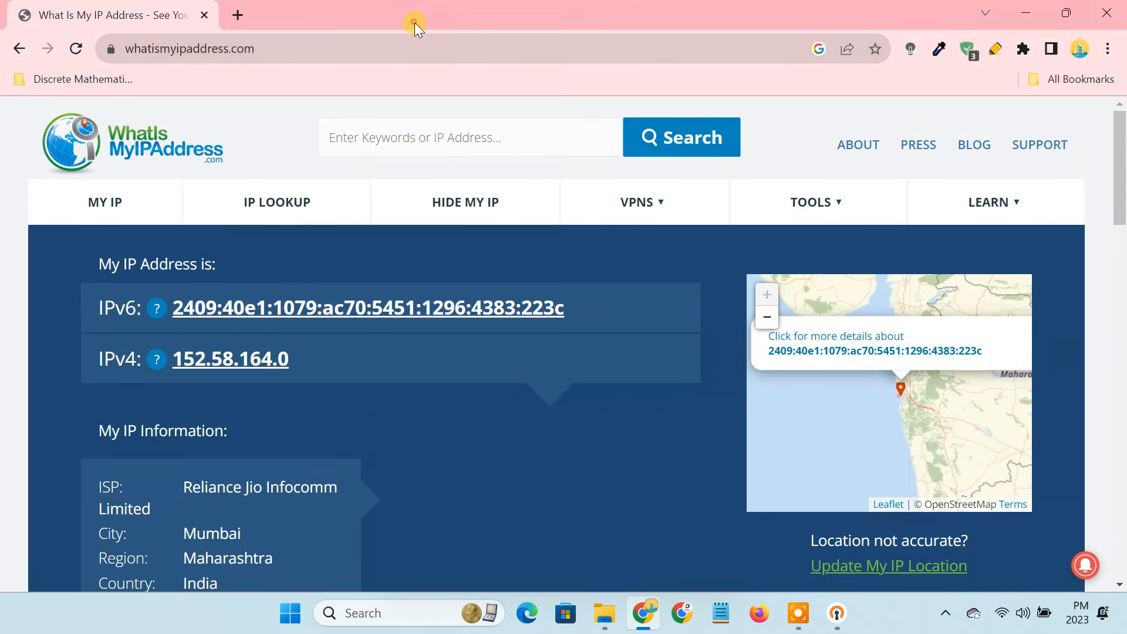
pyautogui.click(75, 47)
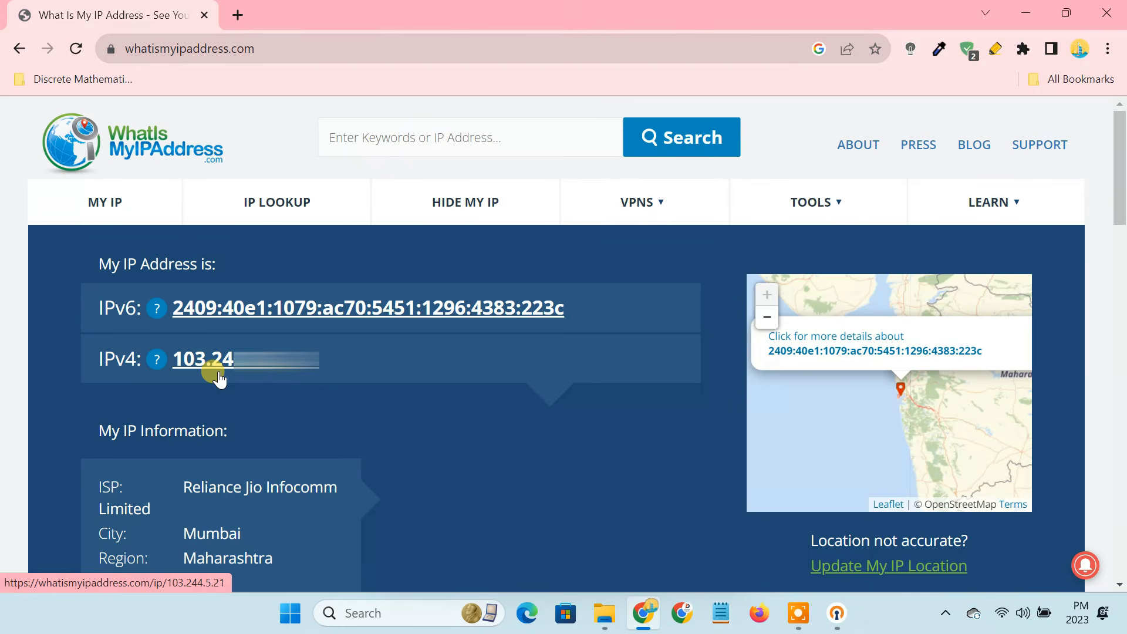
# Check which Wi-Fi network the PC is connected to and return to the IP address page
pyautogui.click(1002, 614)
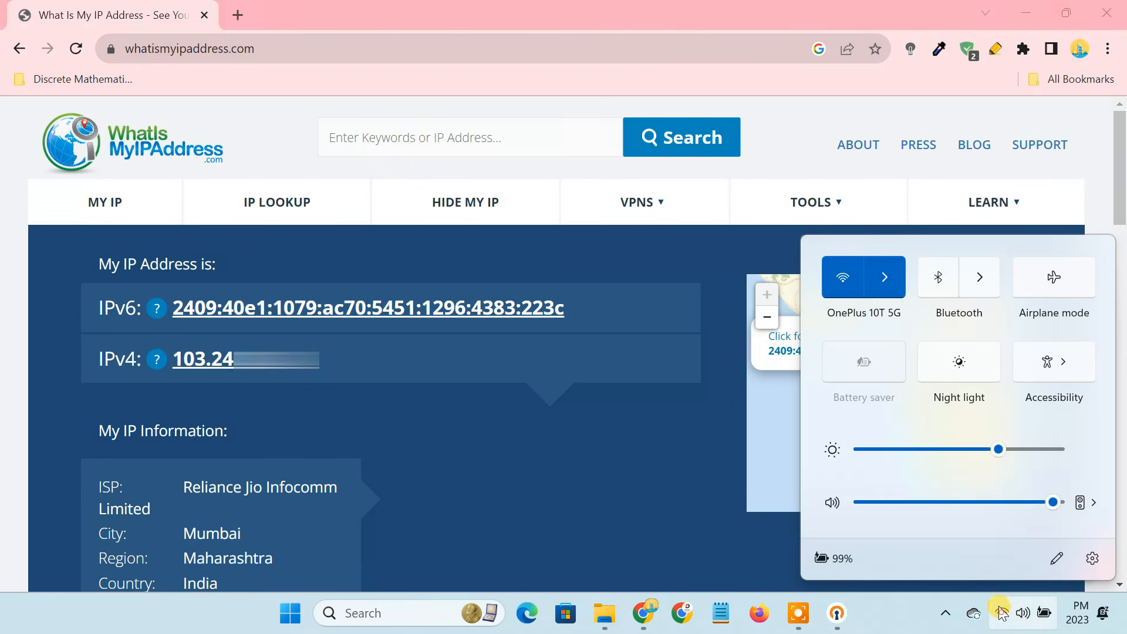
pyautogui.click(885, 277)
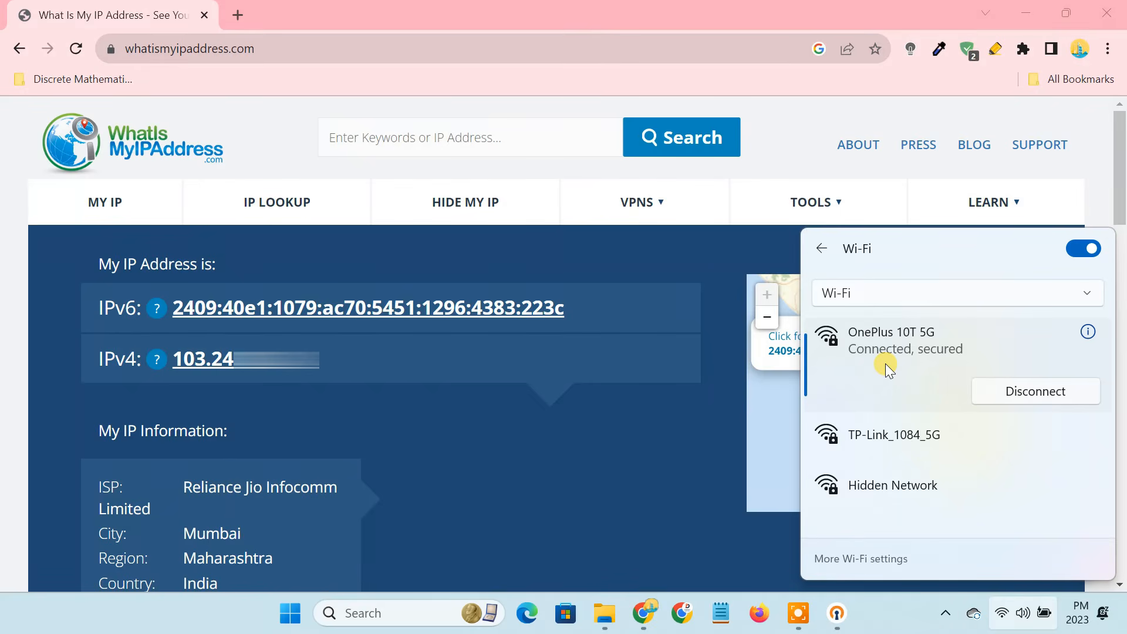
pyautogui.click(230, 382)
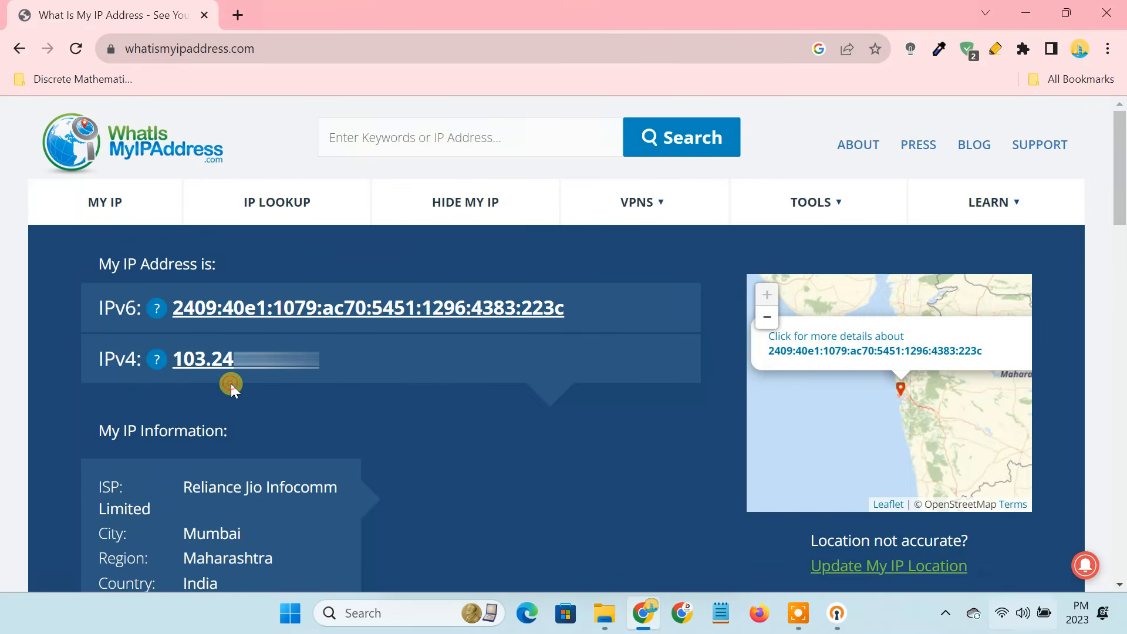
# Open the router's admin page at 192.168.0.1 in a new browser tab and log in with the local password
pyautogui.click(245, 18)
pyautogui.write('192')
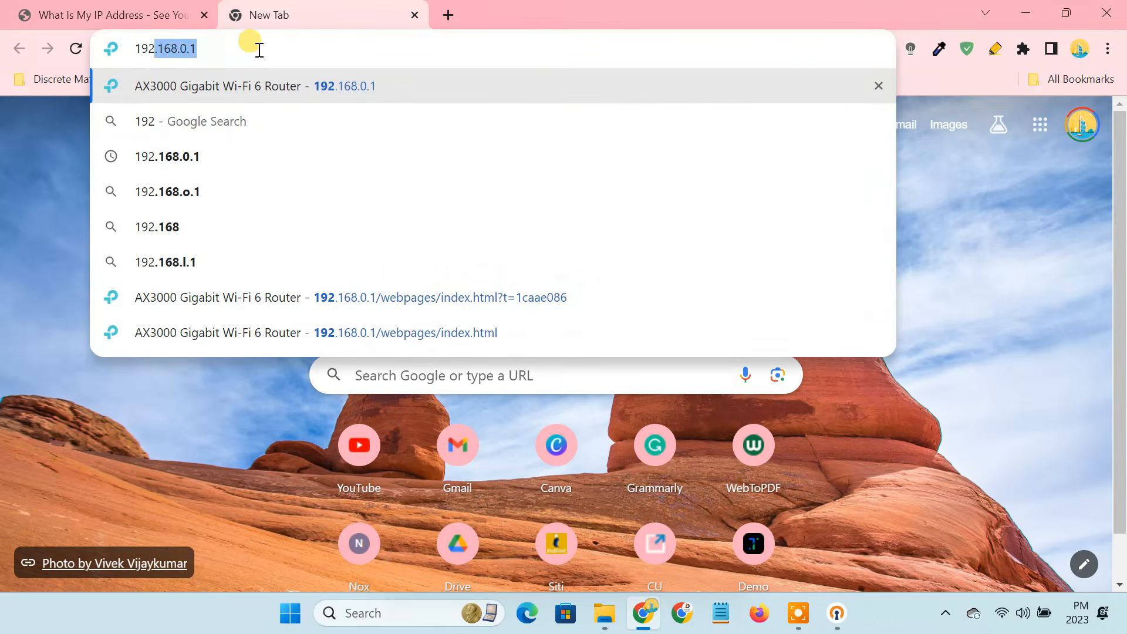
pyautogui.press('Return')
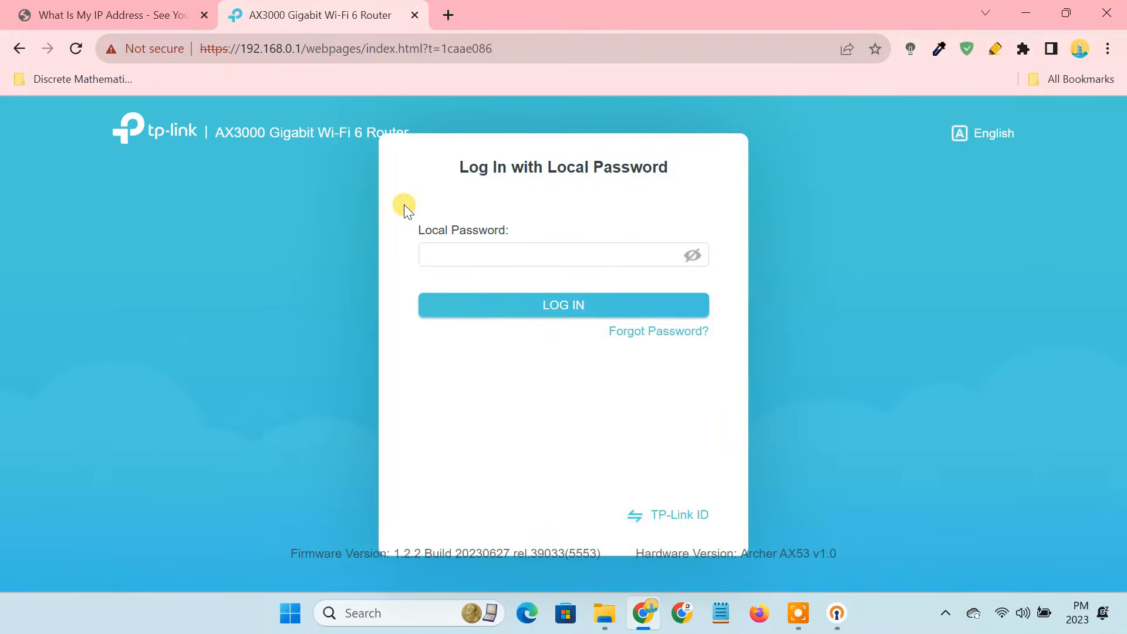
pyautogui.click(499, 256)
pyautogui.hotkey('ctrl', 'v')
pyautogui.click(540, 311)
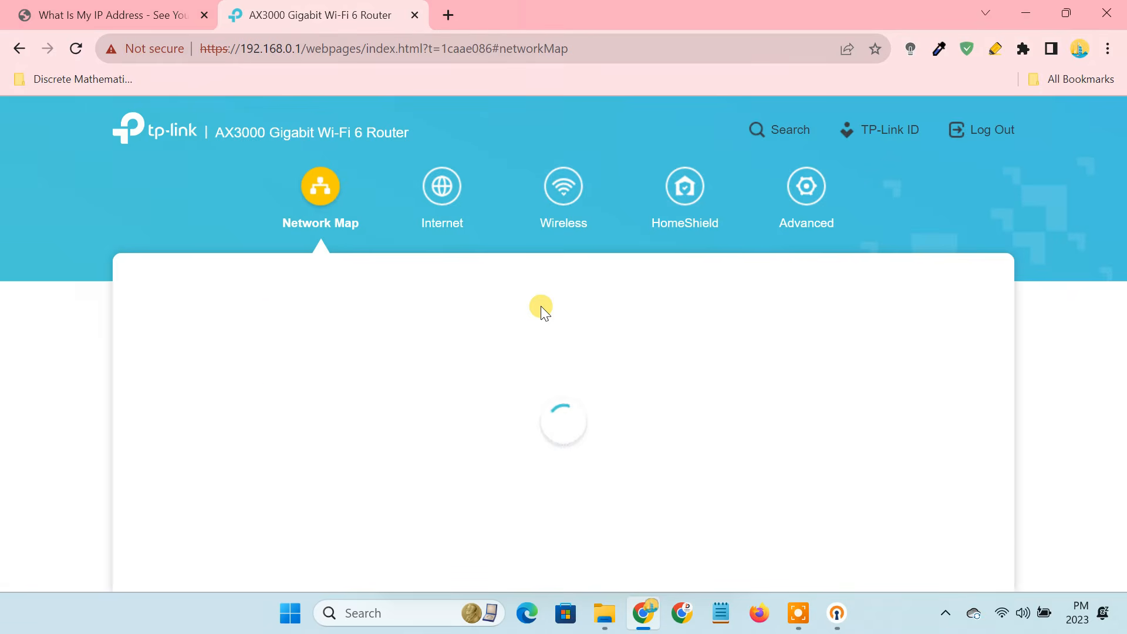
# Open the VPN server's Connections page in the router's advanced settings to check the connected remote clients
pyautogui.click(811, 195)
pyautogui.scroll(-4, 259, 478)
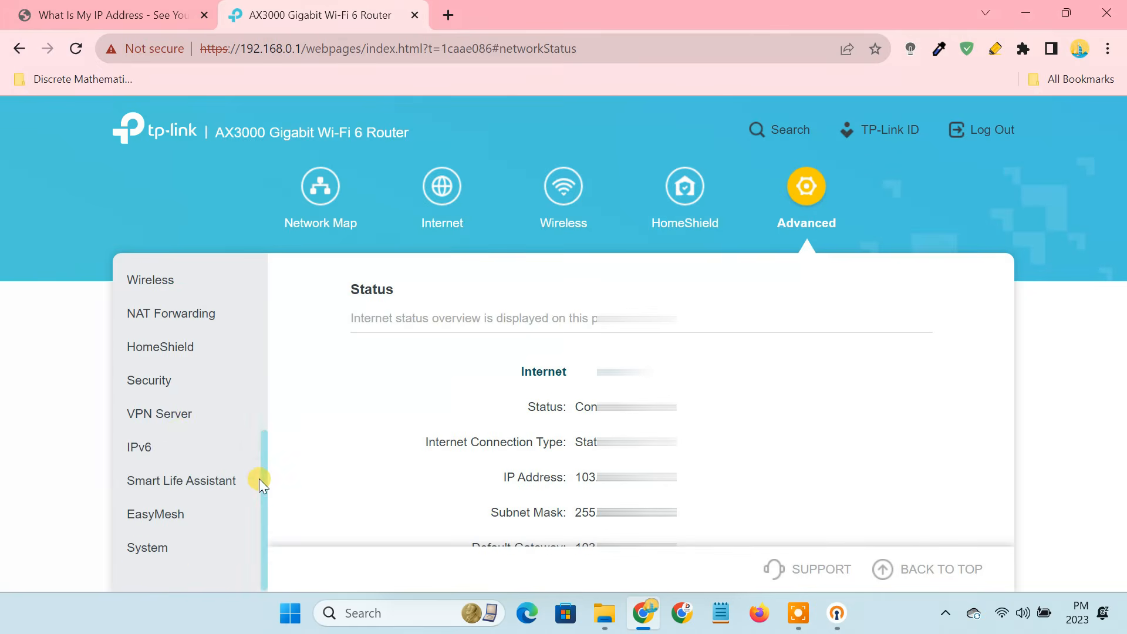
pyautogui.click(176, 418)
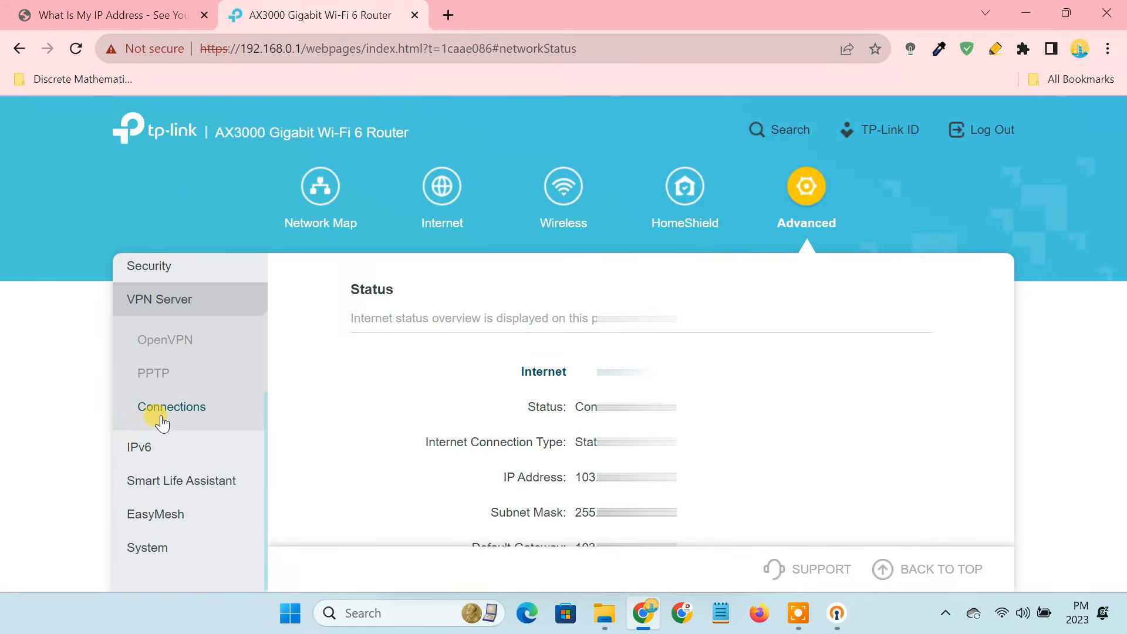
pyautogui.click(170, 411)
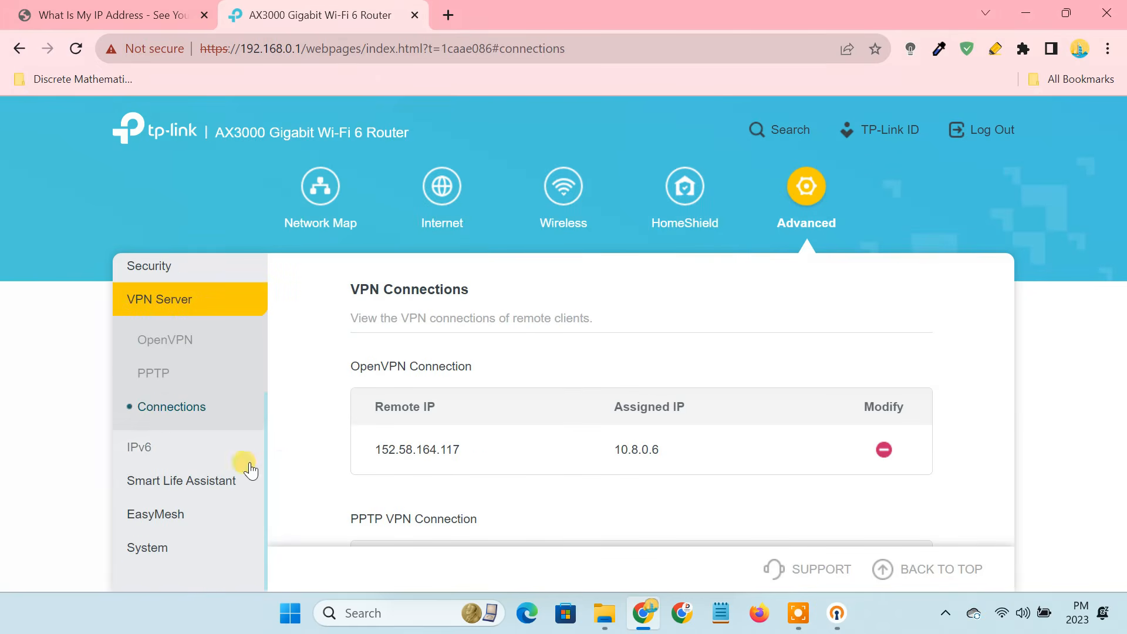